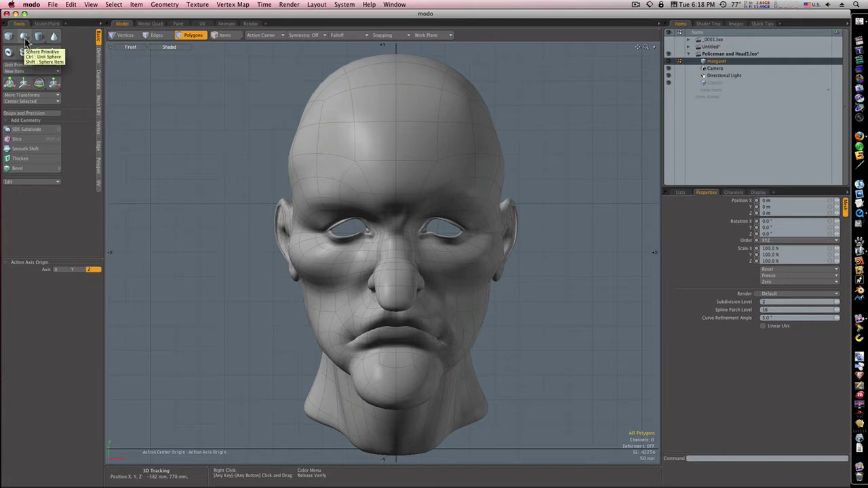
Step: Draw a flat eight-sided cylinder disc with a radius of about 70 mm in the front view, beside the forehead
left_click(39, 37)
left_click_drag(210, 122, 151, 187)
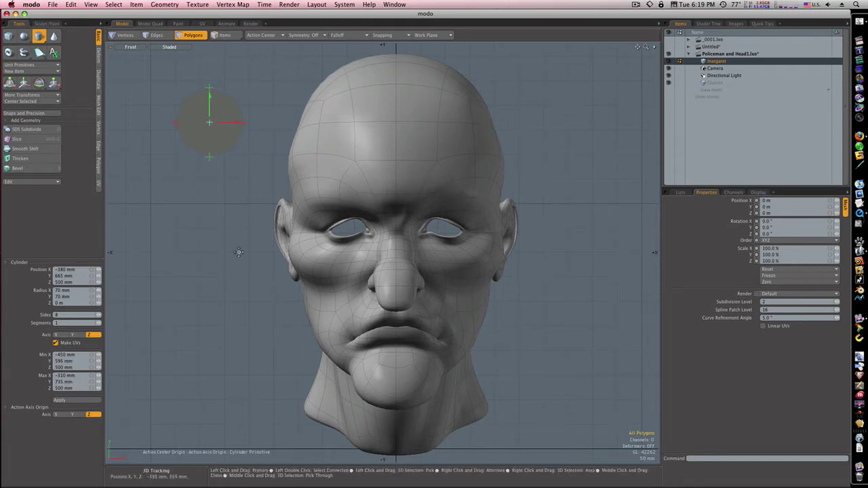
Step: In perspective, move the disc beside the ear to about X -355, Y 517 mm and extend it backward into a cylinder about 390 mm long
key("ctrl+space")
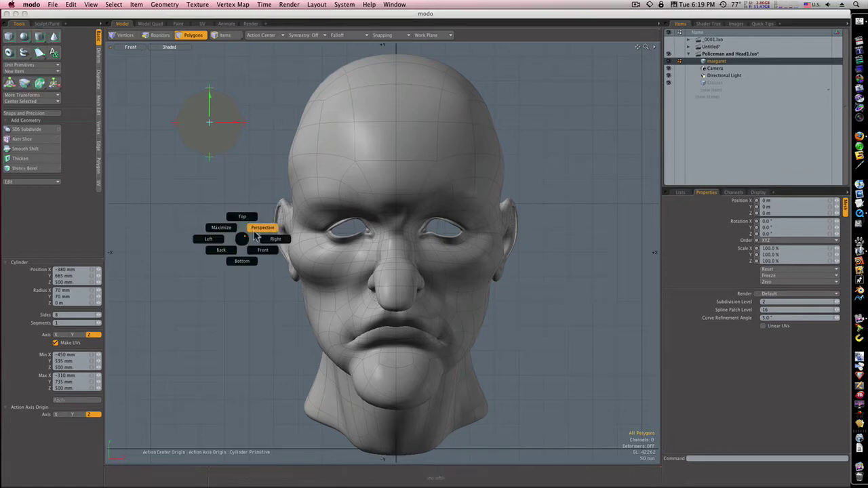
left_click(257, 231)
left_click_drag(241, 202, 390, 184, "alt")
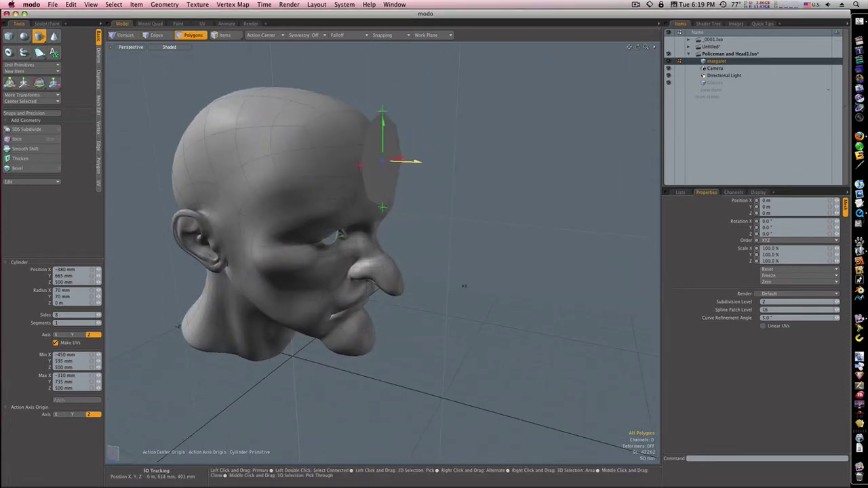
left_click_drag(383, 146, 203, 202)
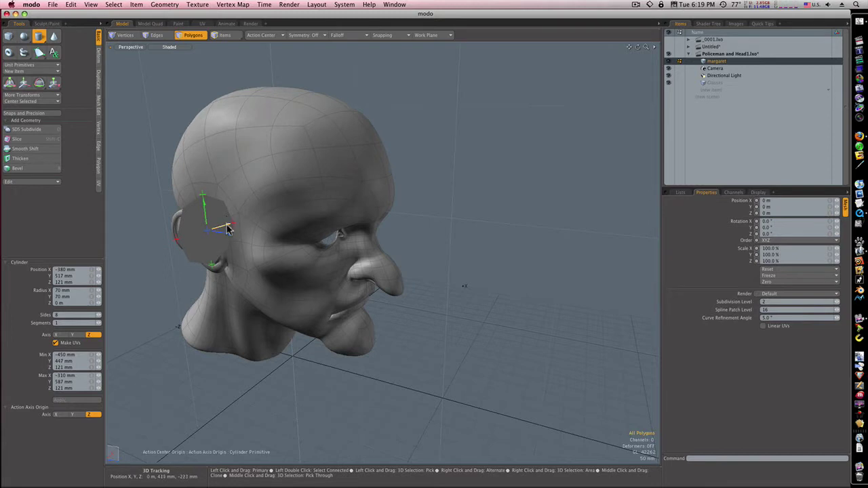
left_click_drag(228, 229, 237, 225)
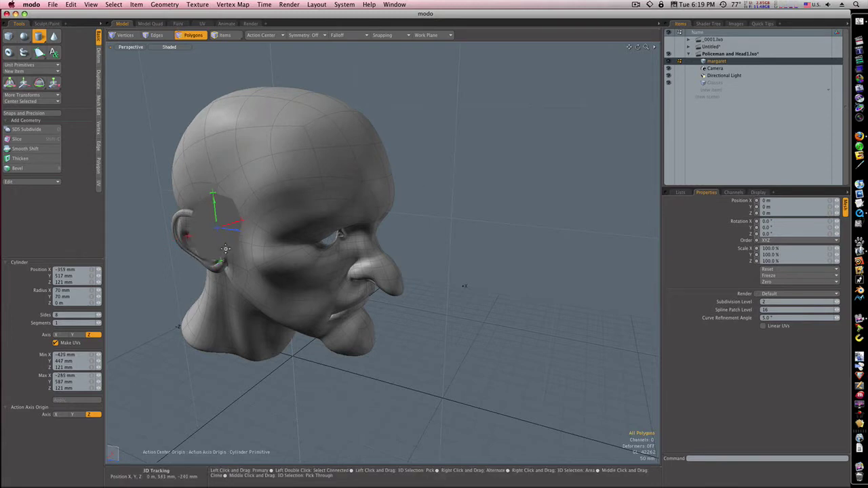
left_click_drag(225, 249, 180, 242, "alt")
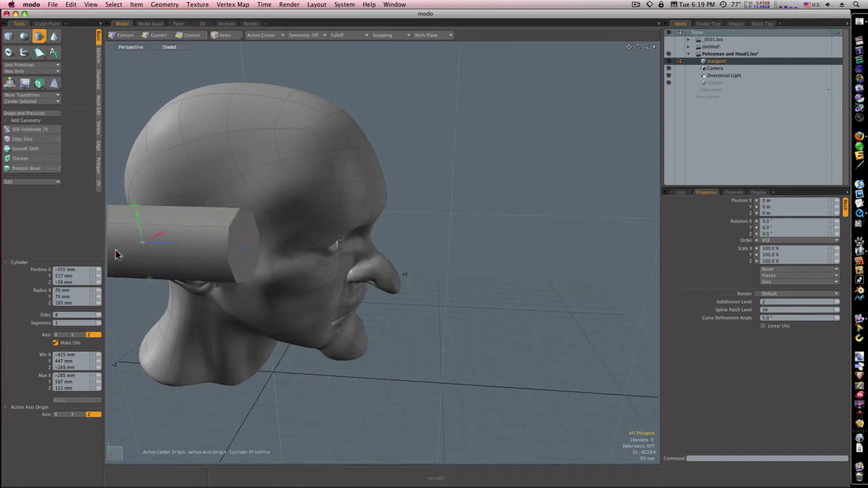
scroll(122, 251, "down", 3)
left_click_drag(124, 253, 193, 260, "alt+shift")
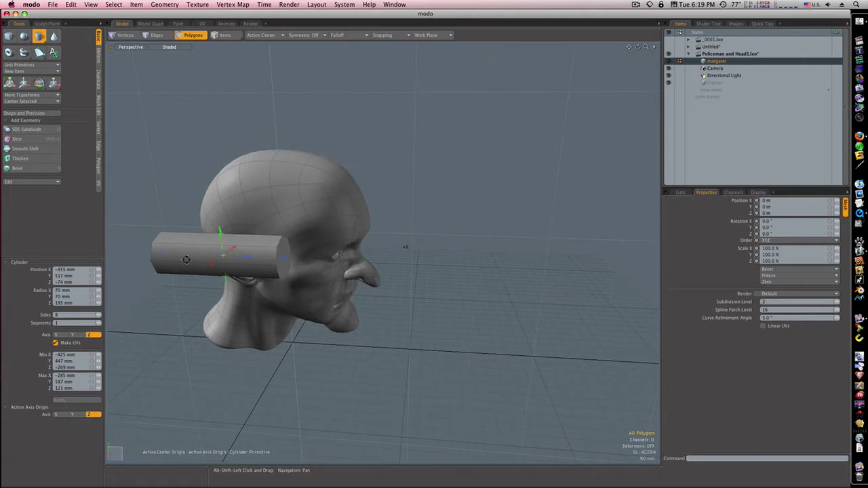
Step: Cut the whole cylinder out of the head mesh and paste it into the Glasses mesh item
key("1")
key("space")
key("space")
double_click(247, 263)
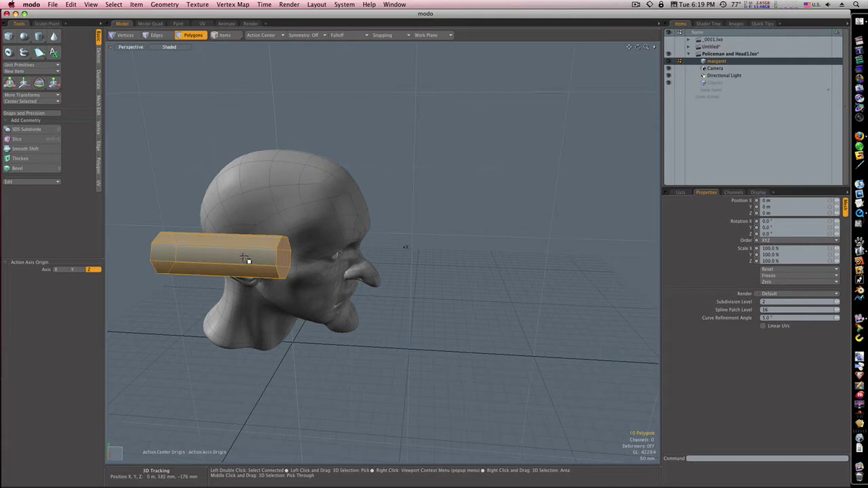
key("Delete")
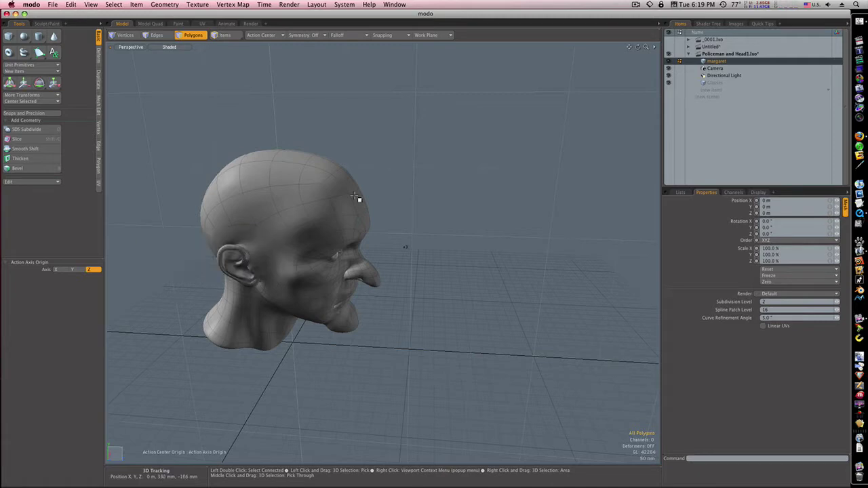
left_click(721, 83)
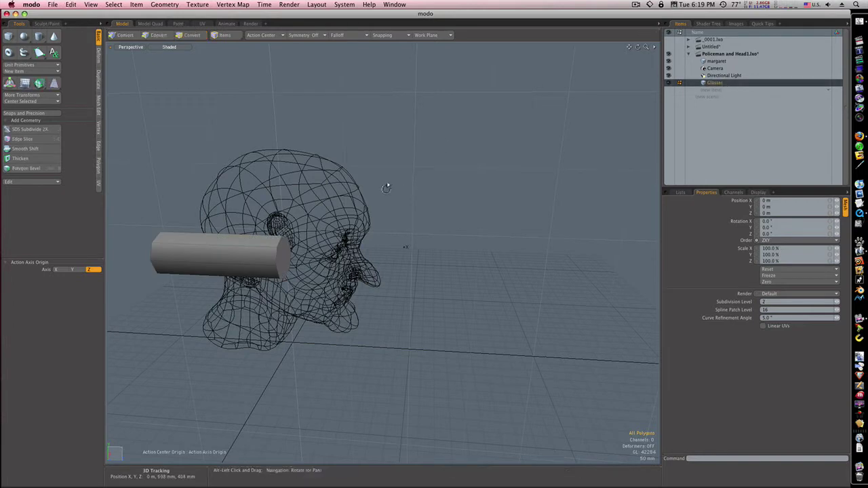
Step: Set the action center to Selection and move the cylinder to the front of the eye, offset about 216, 243 and -52 mm
left_click_drag(388, 186, 298, 192, "alt")
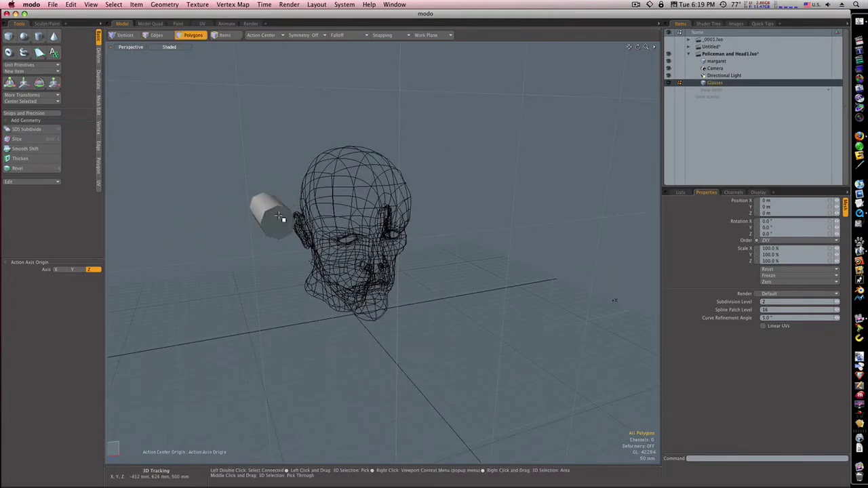
double_click(278, 216)
key("w")
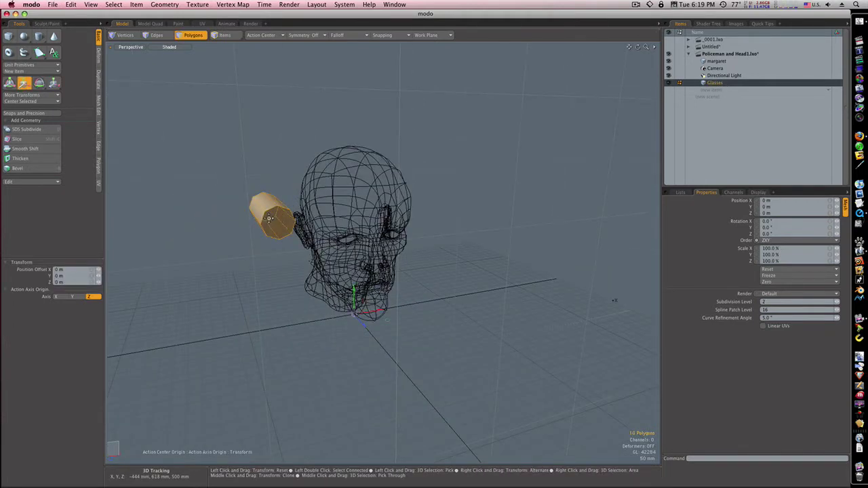
left_click(263, 34)
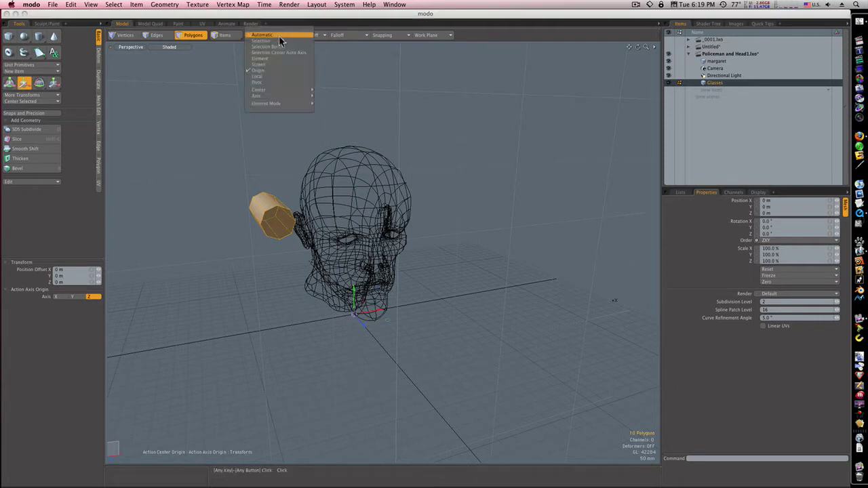
left_click(275, 40)
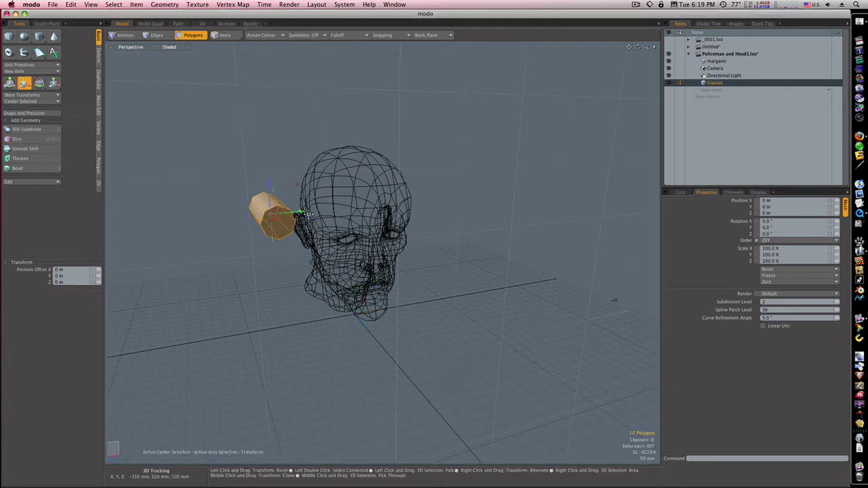
left_click_drag(302, 216, 437, 219)
left_click_drag(376, 234, 446, 232, "alt")
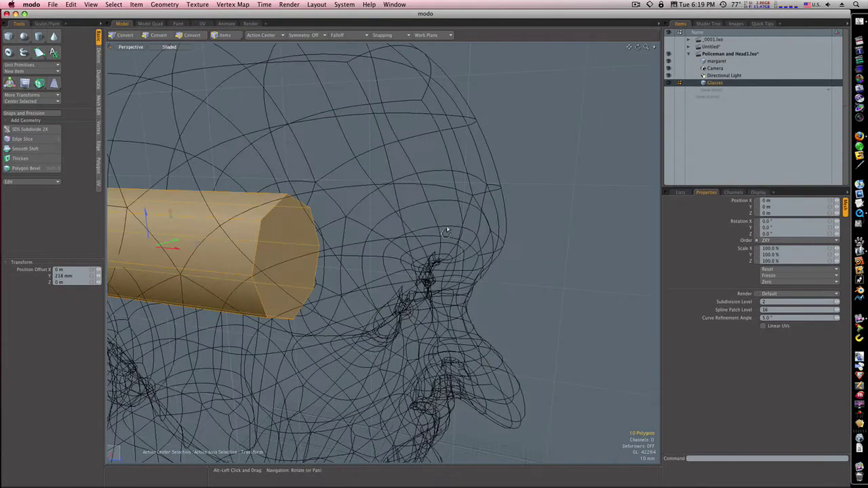
left_click_drag(363, 271, 377, 297, "ctrl+alt")
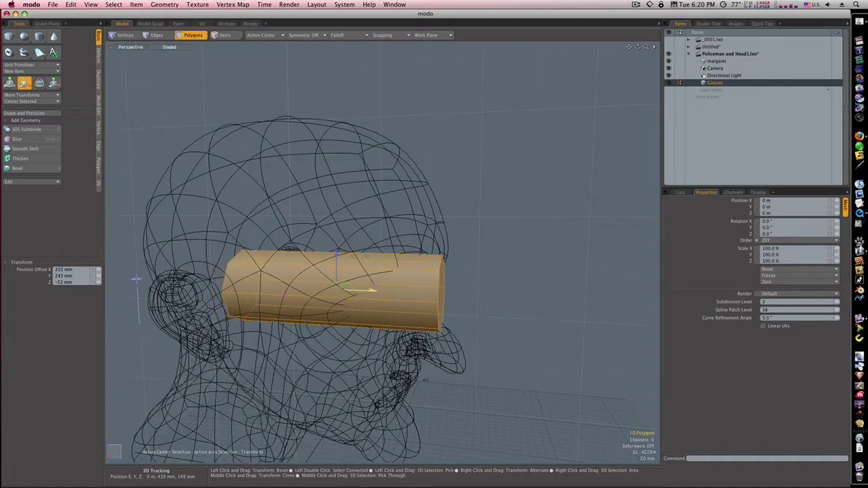
Step: Inset the cylinder's front end polygon by about 11.4 mm with Polygon Bevel
left_click_drag(473, 296, 447, 291, "alt")
key("3")
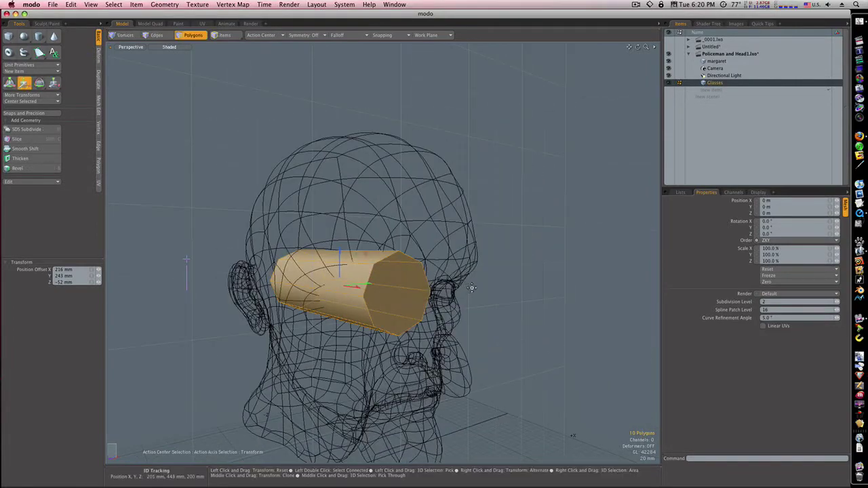
left_click(395, 293)
key("b")
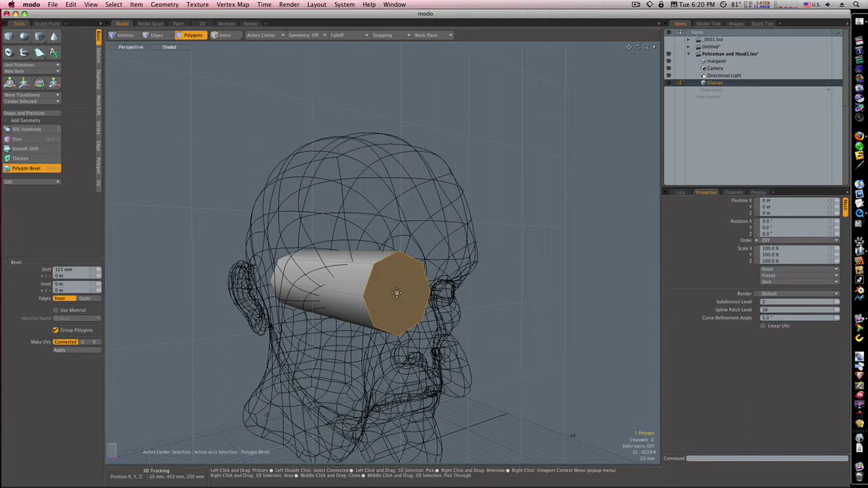
left_click_drag(432, 292, 430, 293)
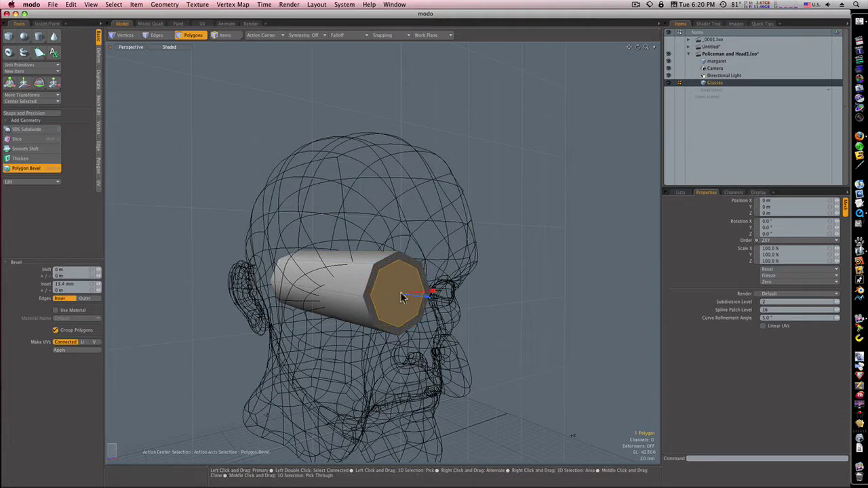
Step: Add two more bevels to the front polygon: one shifted about 4 mm and inset 17.6 mm, the other inset about 14.2 mm
left_click(396, 294, "shift")
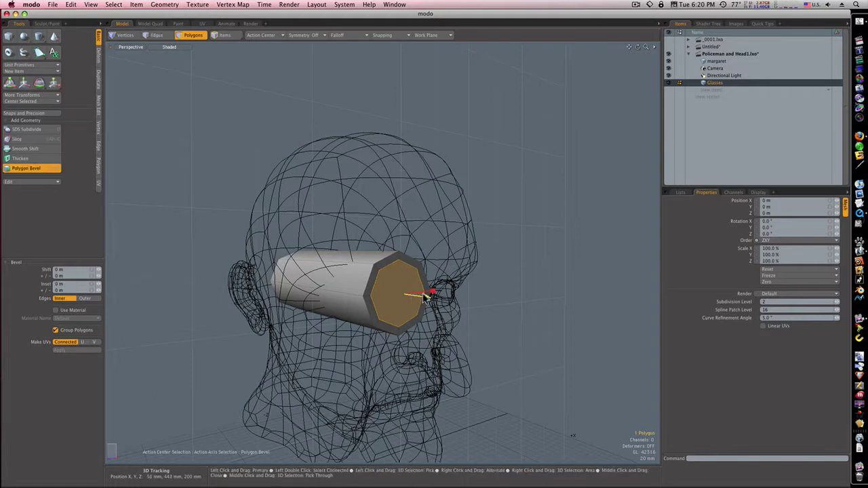
left_click_drag(425, 296, 432, 293)
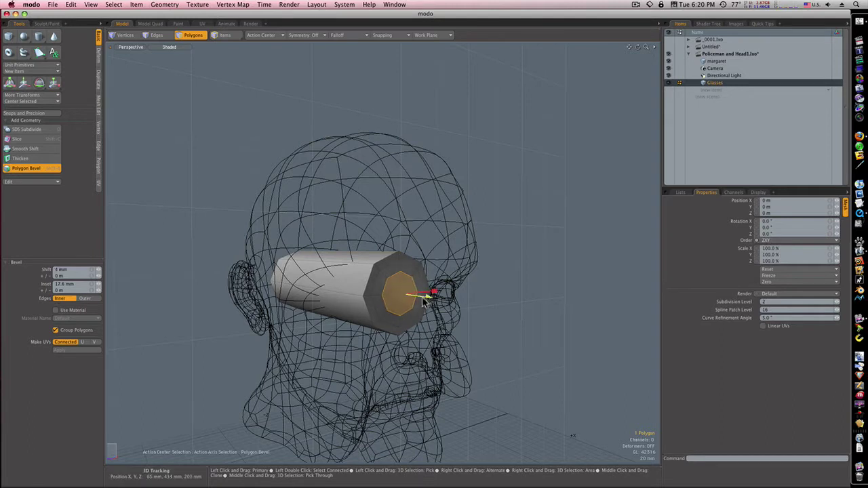
left_click(401, 301, "shift")
left_click_drag(434, 293, 436, 292)
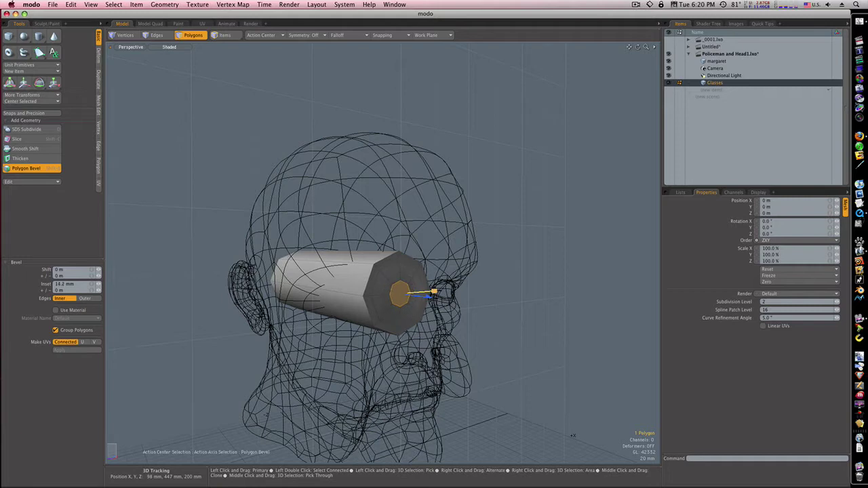
key("space")
left_click(469, 293)
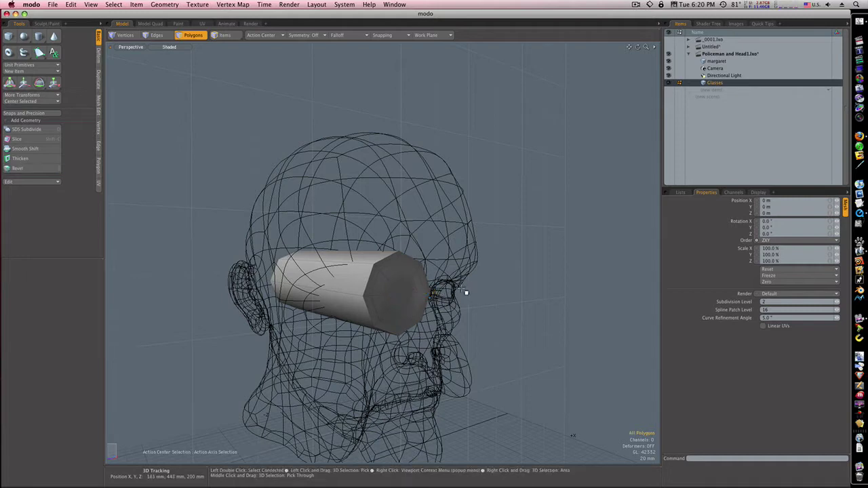
Step: Cut the innermost front polygon vertically from its upper to its lower corner with Edge Slice
left_click_drag(422, 291, 481, 287, "ctrl+alt")
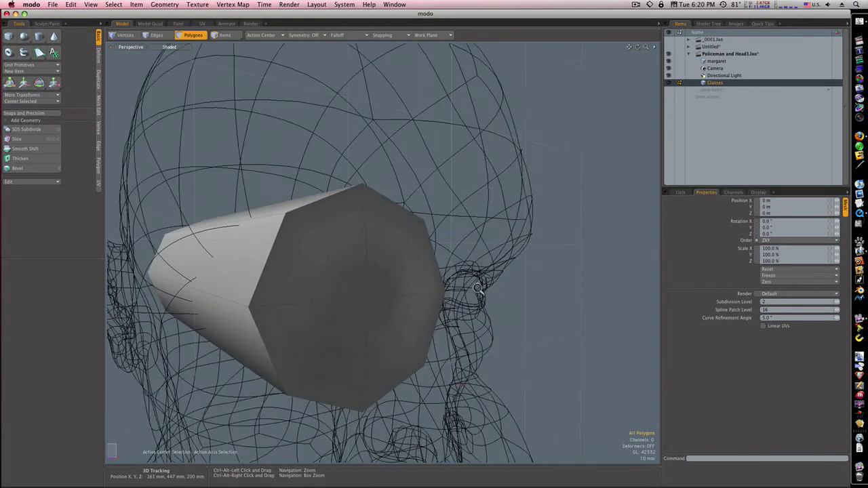
left_click(97, 107)
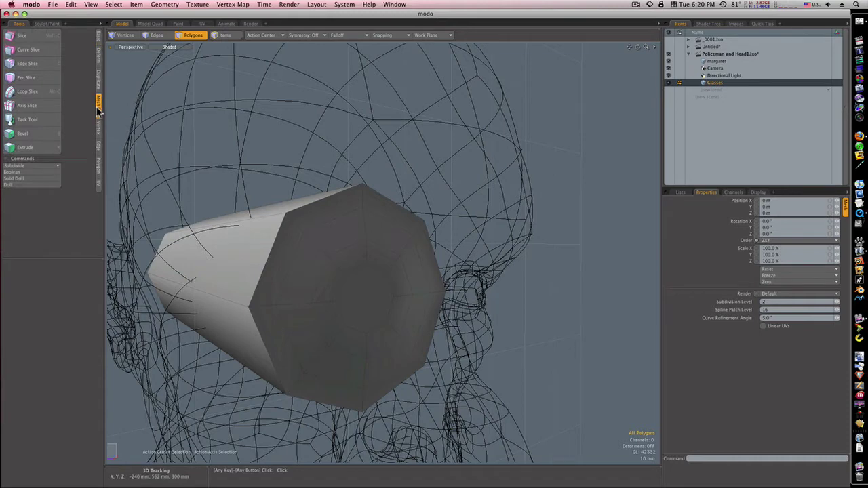
left_click(40, 65)
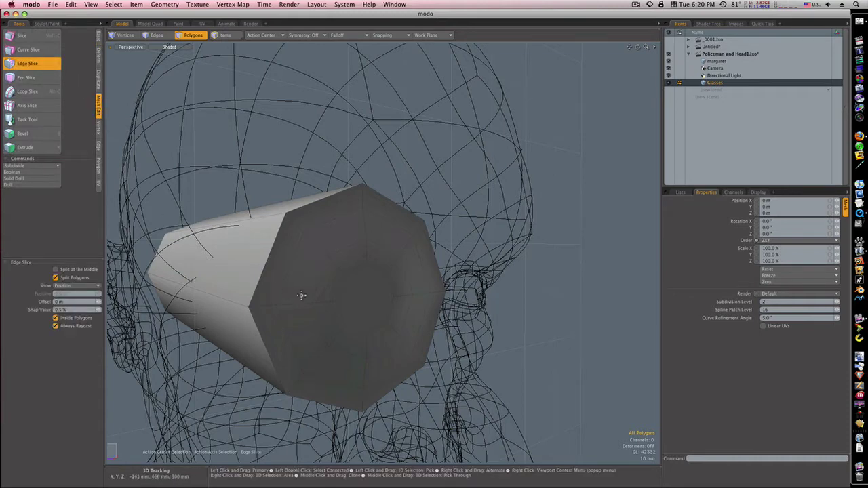
left_click_drag(372, 274, 362, 254, "ctrl+alt")
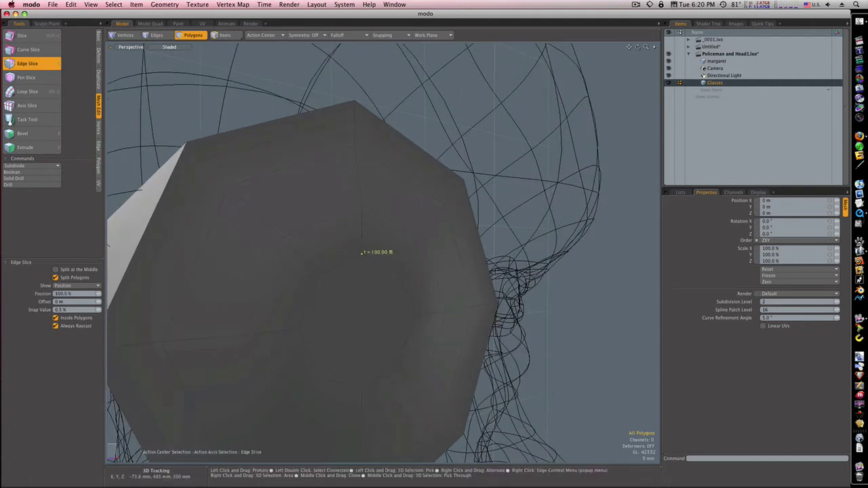
left_click(361, 386)
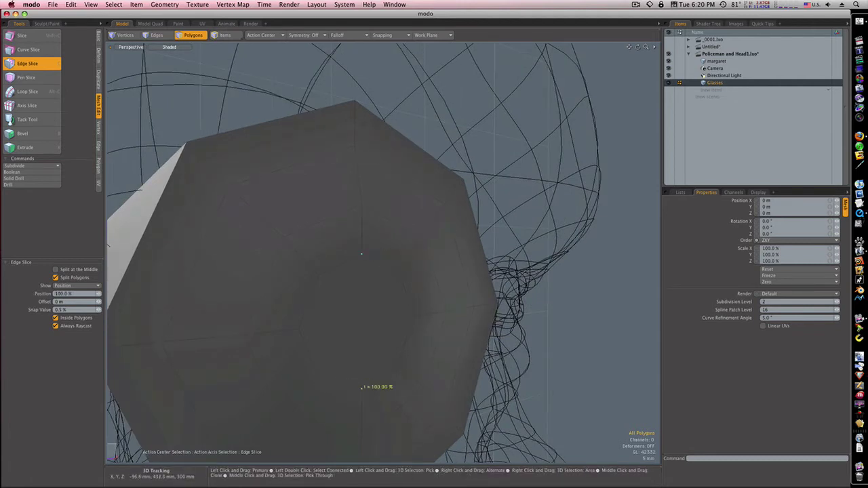
Step: Slice the innermost polygon horizontally between its side corners, crossing the vertical cut at 50%, without splitting at the middle
left_click(311, 357, "shift")
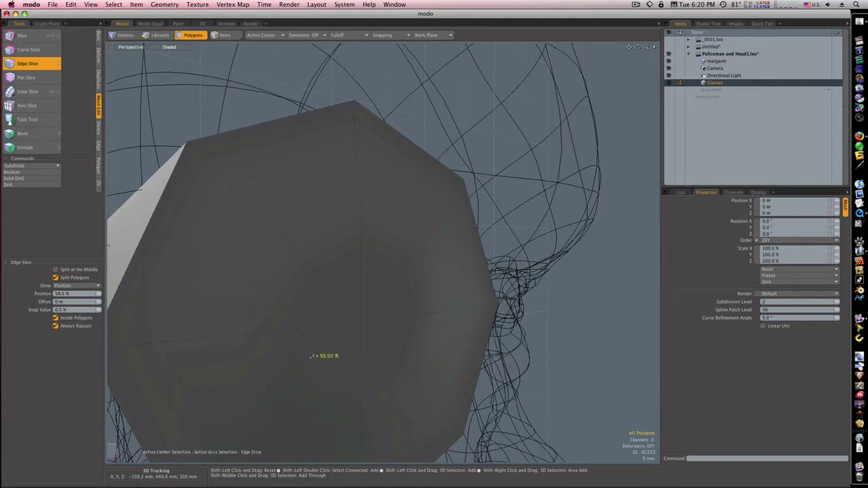
left_click(71, 269)
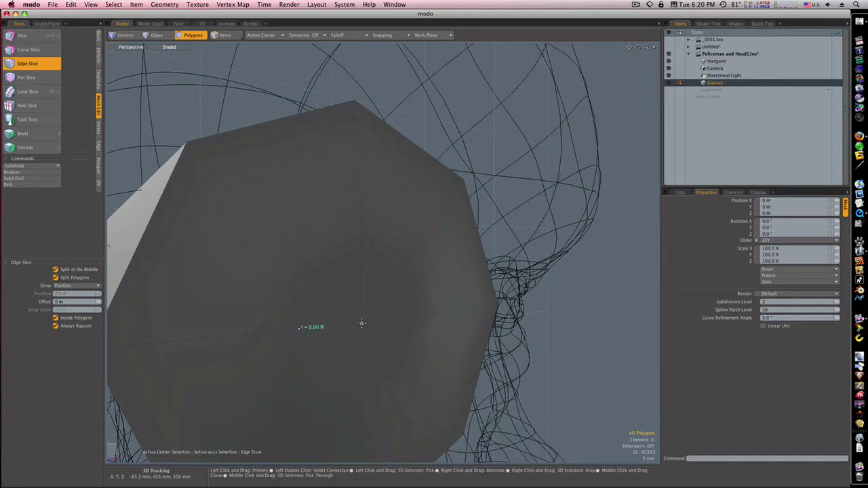
left_click(408, 295, "shift")
key("super+z")
left_click(71, 279)
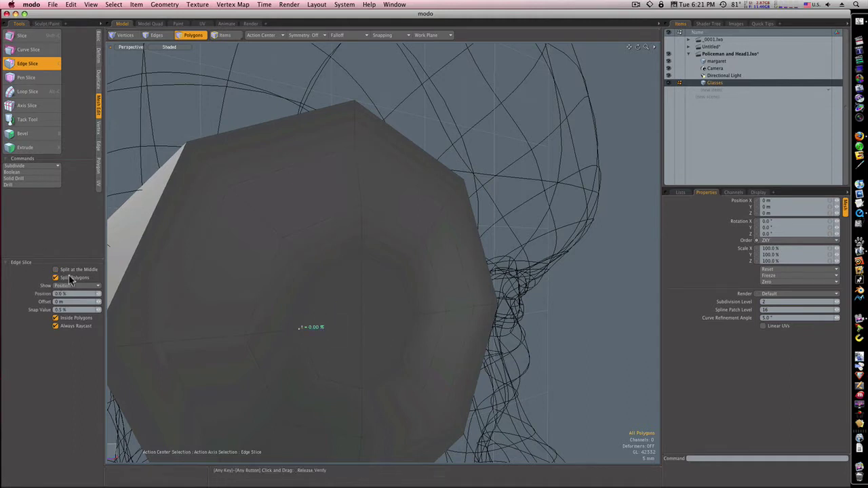
left_click(364, 324)
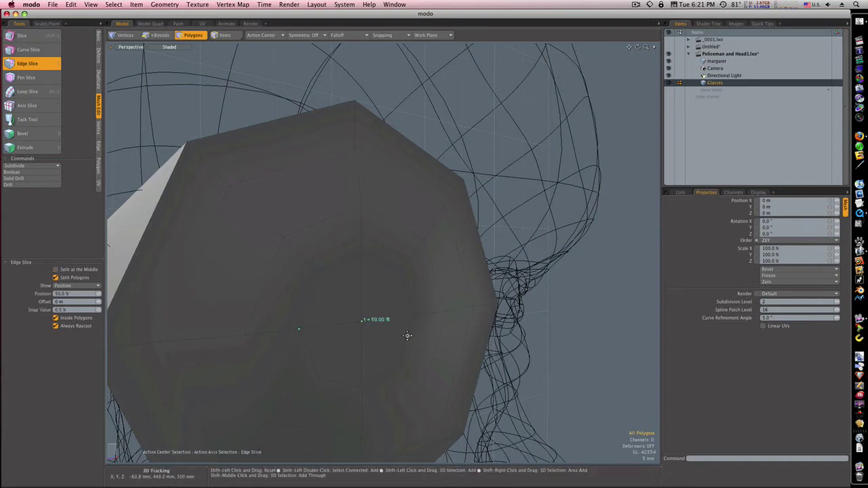
left_click(407, 335, "shift")
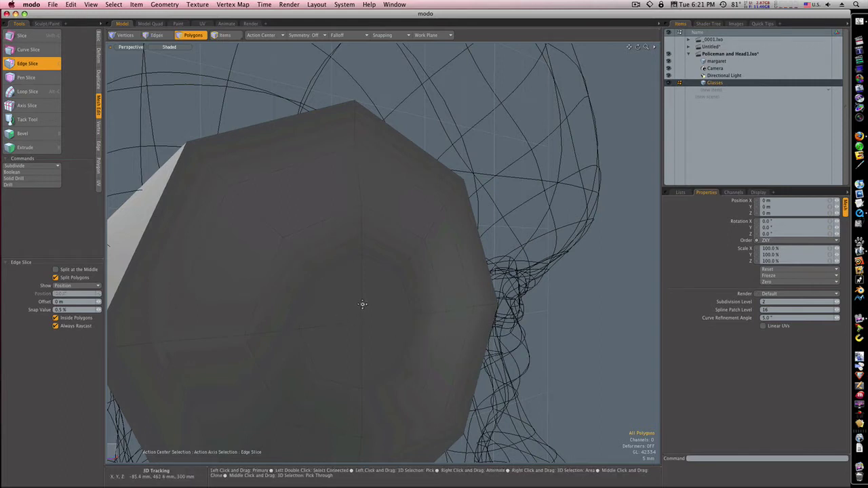
left_click_drag(363, 305, 361, 320)
left_click_drag(414, 297, 413, 314)
key("space")
Step: Select the four innermost front polygons and move them about 2.4 mm along their local Z axis
left_click_drag(568, 311, 500, 310, "alt")
left_click(433, 303)
left_click_drag(433, 303, 450, 337)
key("w")
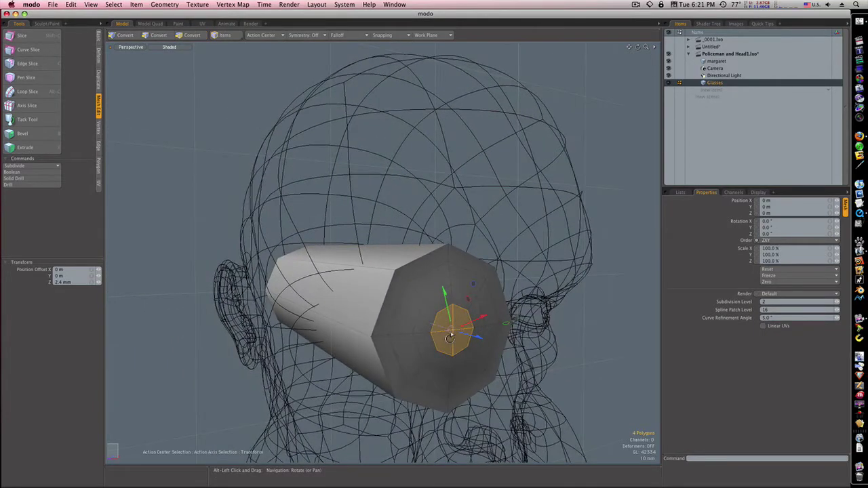
key("q")
Step: Bevel the lens polygons inside the front rim inward as a group with a shift of about -9.5 mm and no inset
mouse_move(426, 285)
left_mouse_down()
mouse_move(416, 291)
mouse_move(450, 329)
mouse_move(418, 353)
mouse_move(457, 378)
mouse_move(480, 330)
mouse_move(487, 339)
mouse_move(480, 305)
mouse_move(462, 294)
mouse_move(459, 320)
left_mouse_up()
key("b")
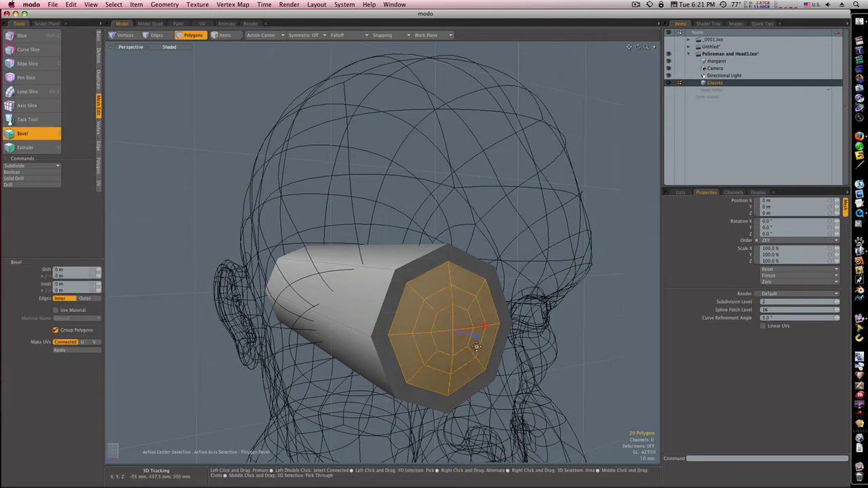
left_click(476, 332)
left_click_drag(482, 328, 477, 327)
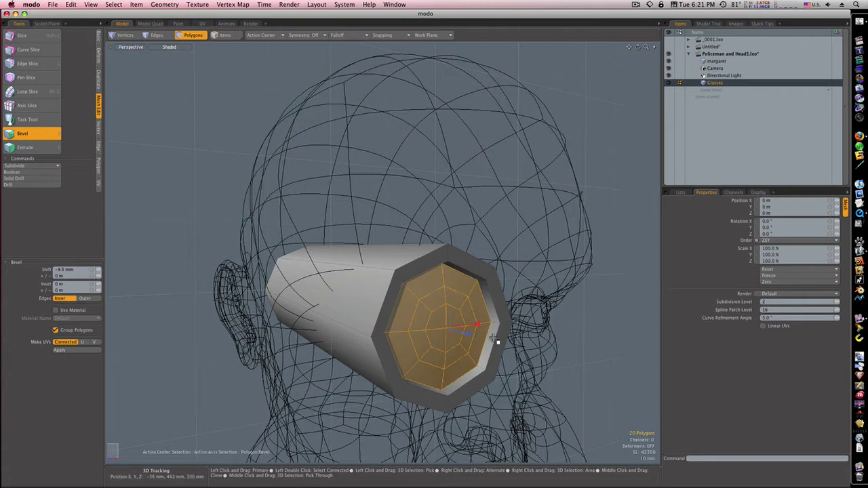
key("space")
left_click(565, 342)
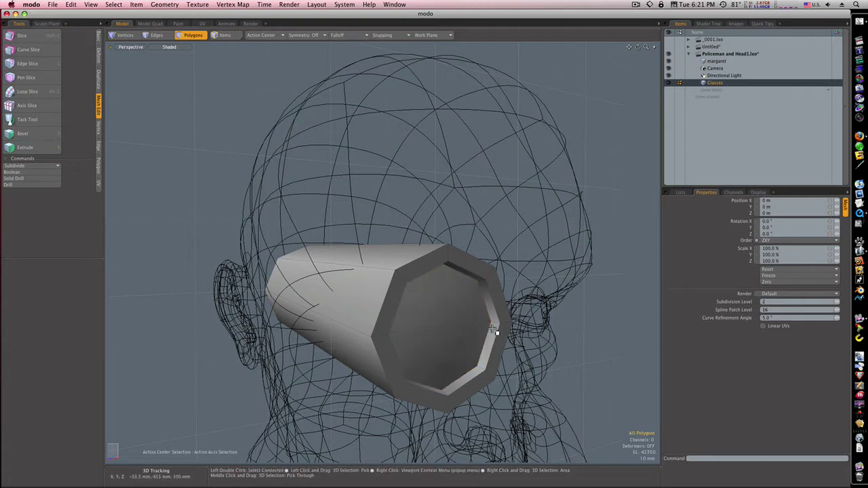
Step: Loop-slice the recess wall around the lens with two symmetric slices at 20%, using two adjacent wall polygons to define the loop
left_click_drag(497, 317, 495, 329)
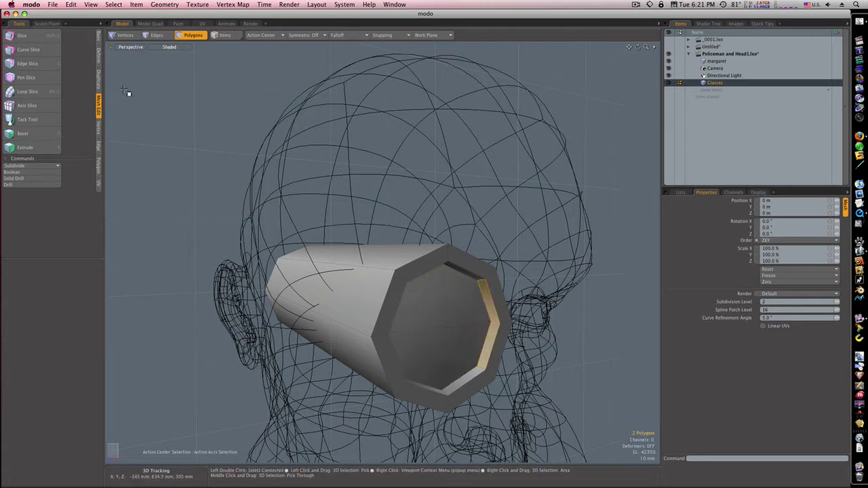
left_click(51, 95)
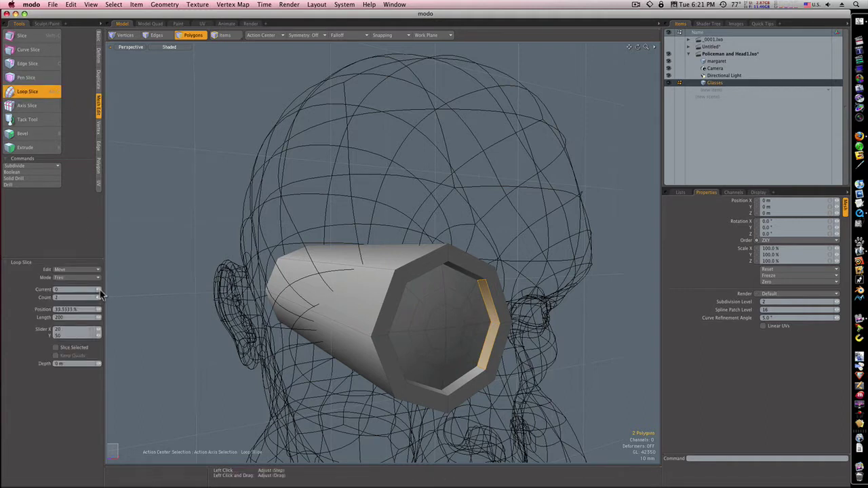
left_click(97, 278)
left_click(92, 286)
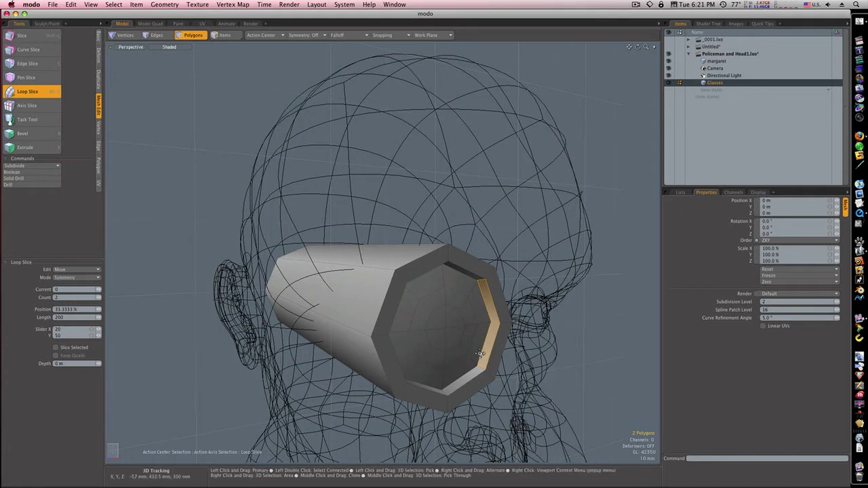
left_click(479, 353)
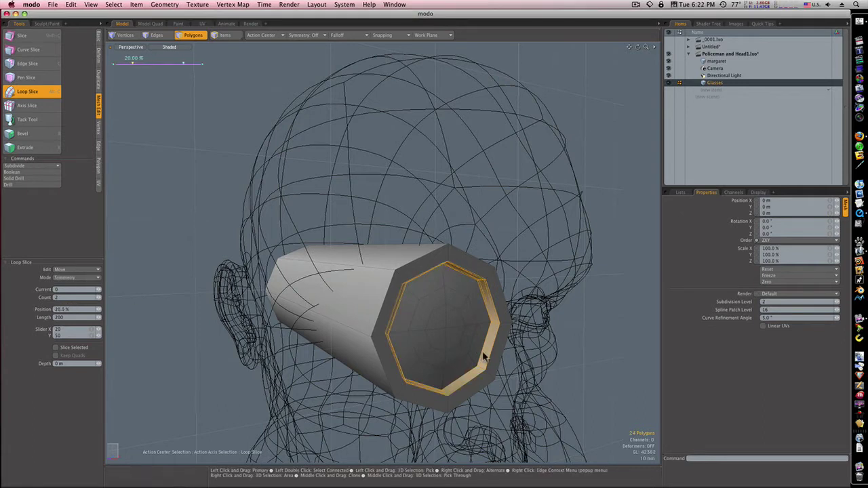
key("space")
left_click(593, 365)
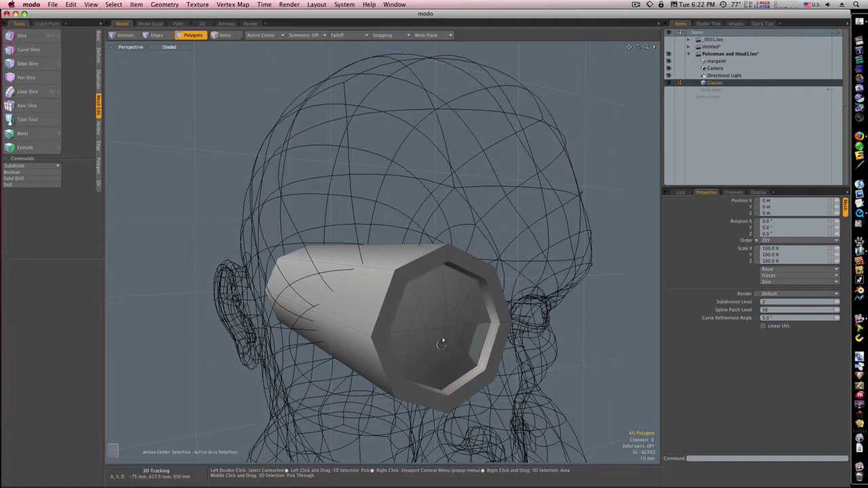
Step: Loop-slice the cylinder's outer sides with three Free-mode slices grouped near the front, placing the rearmost at 20%
left_click_drag(442, 343, 453, 343, "alt")
left_click_drag(472, 343, 468, 343, "alt")
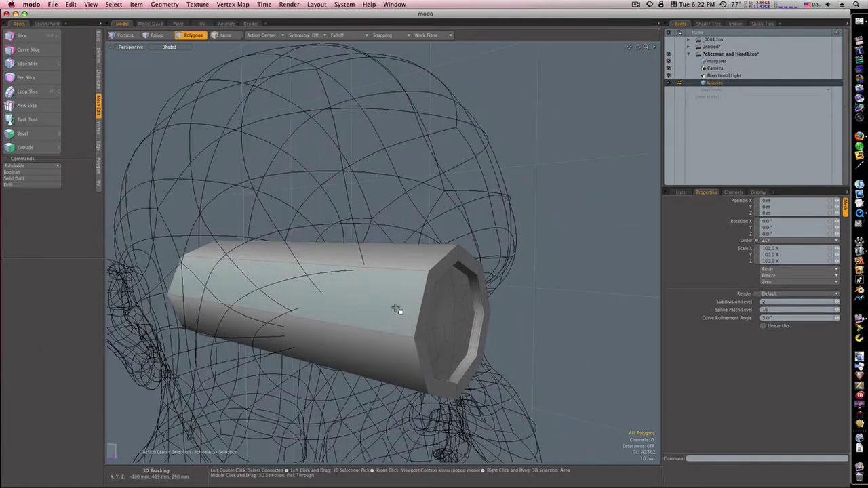
left_click_drag(398, 310, 417, 268)
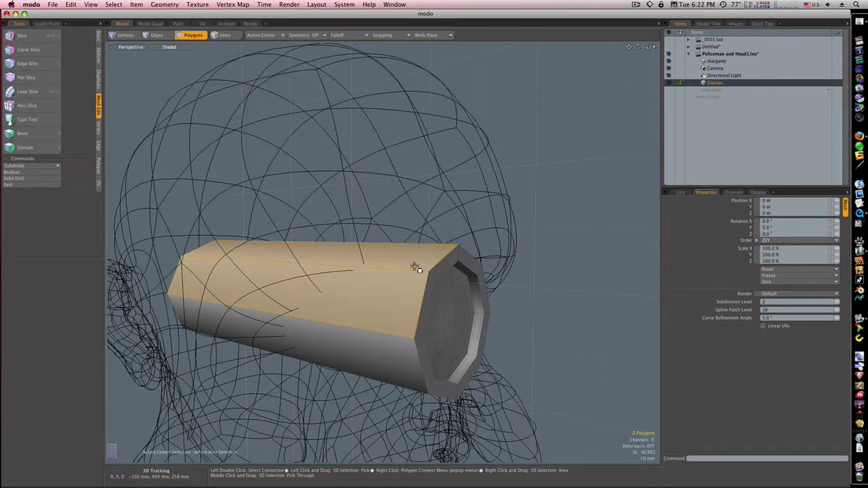
left_click(27, 91)
left_click(95, 279)
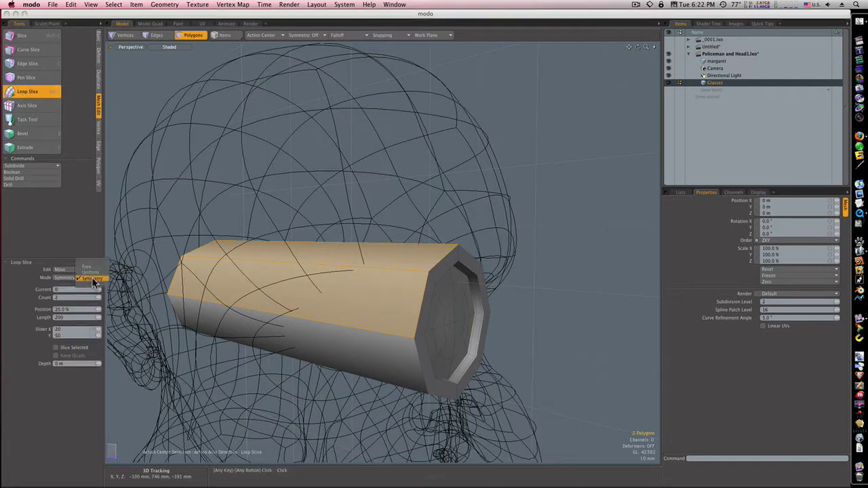
left_click(87, 266)
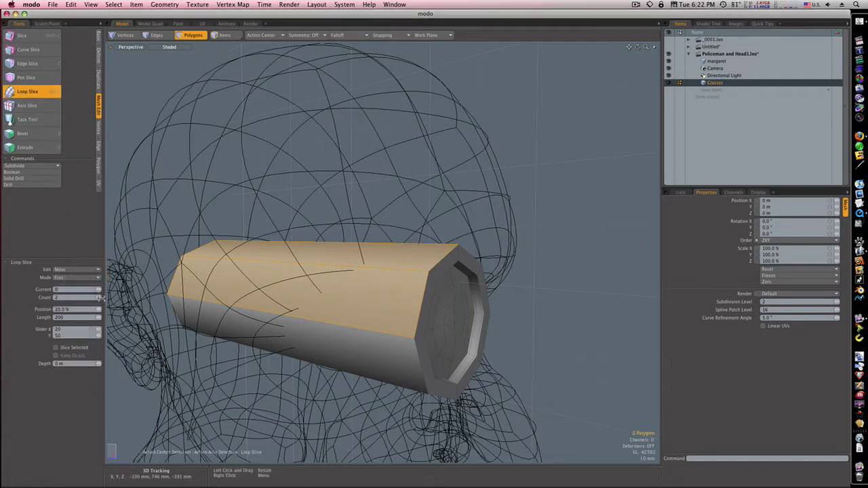
left_click(99, 297)
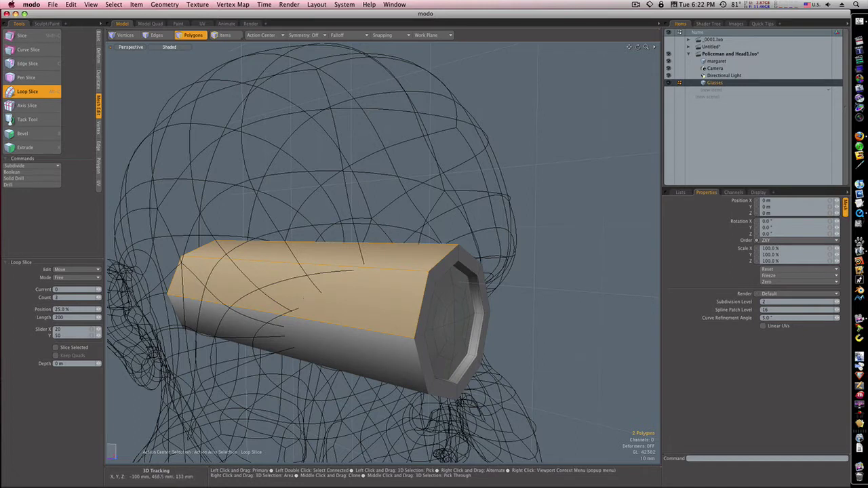
left_click(334, 359)
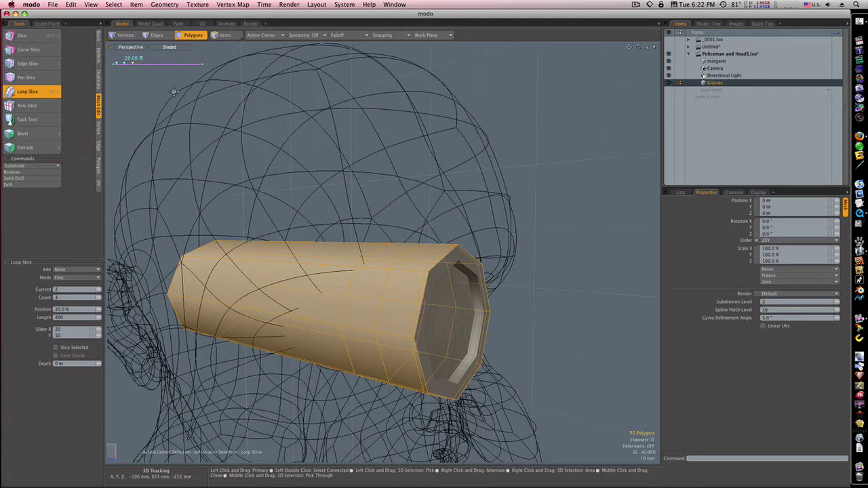
key("q")
left_click(290, 162)
Step: Select the whole connected mesh and rotate it about its long axis so a flat side of the octagon faces up
left_click_drag(348, 189, 422, 309, "alt")
double_click(422, 309)
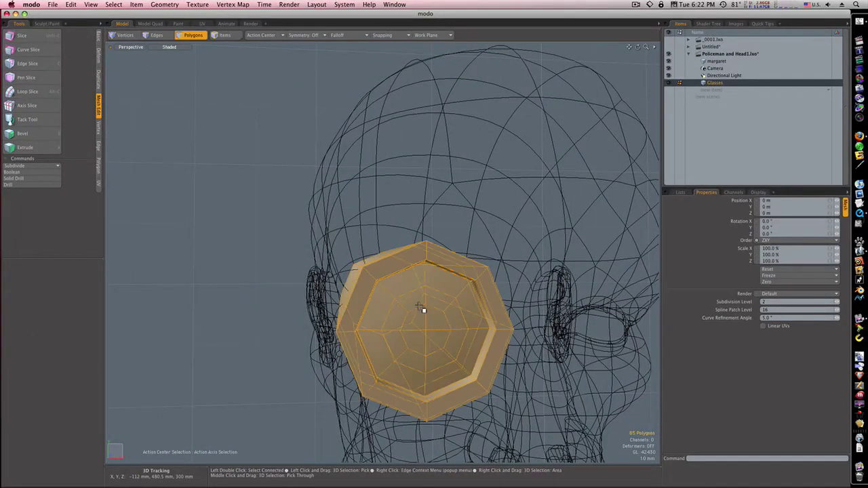
key("w")
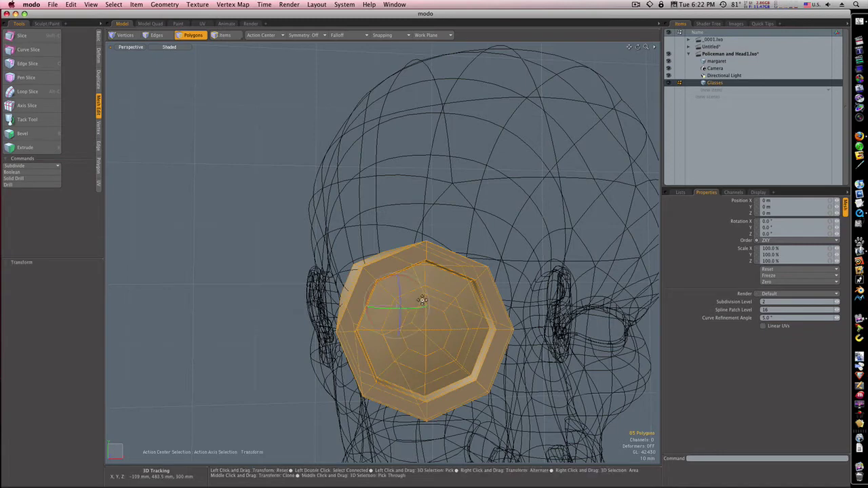
left_click_drag(416, 285, 527, 330)
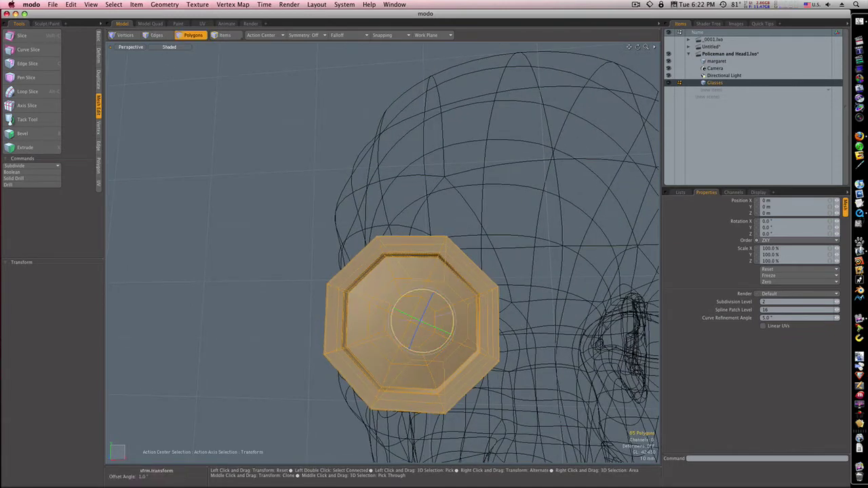
left_click_drag(434, 314, 570, 332, "alt")
left_click(537, 303)
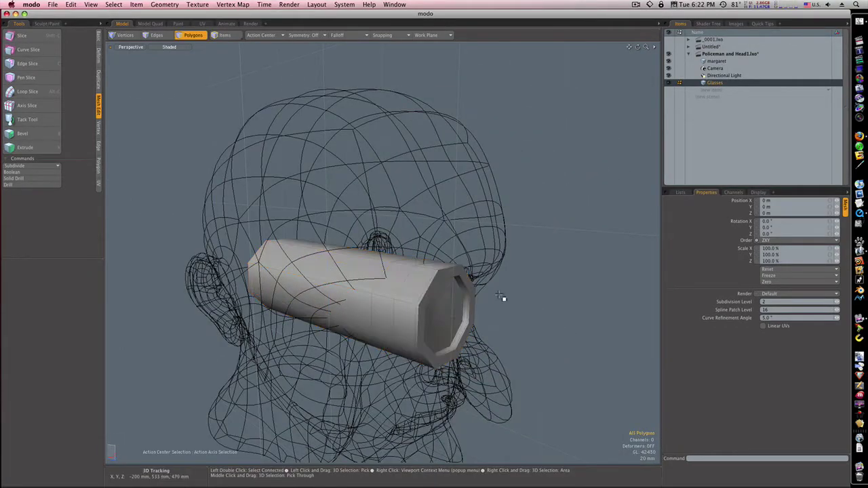
Step: Bevel the outer side polygon just behind the front rim outward to form a small hinge block
left_click_drag(442, 294, 384, 312, "alt")
left_click(387, 321)
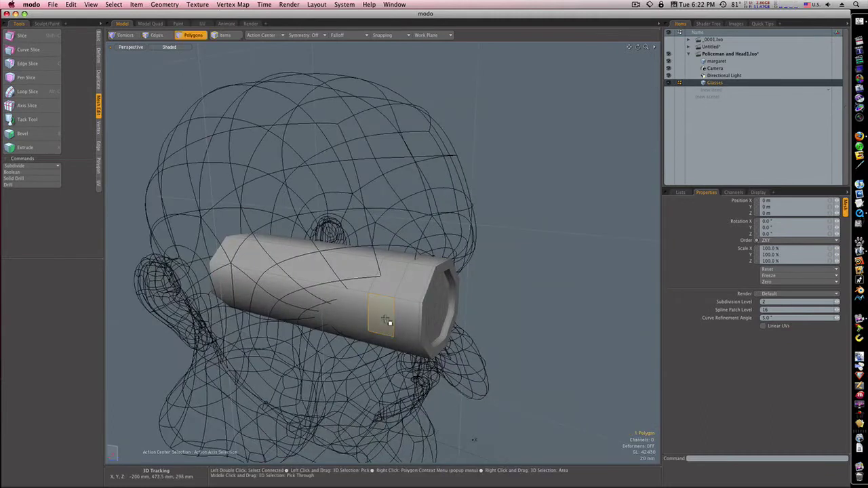
key("b")
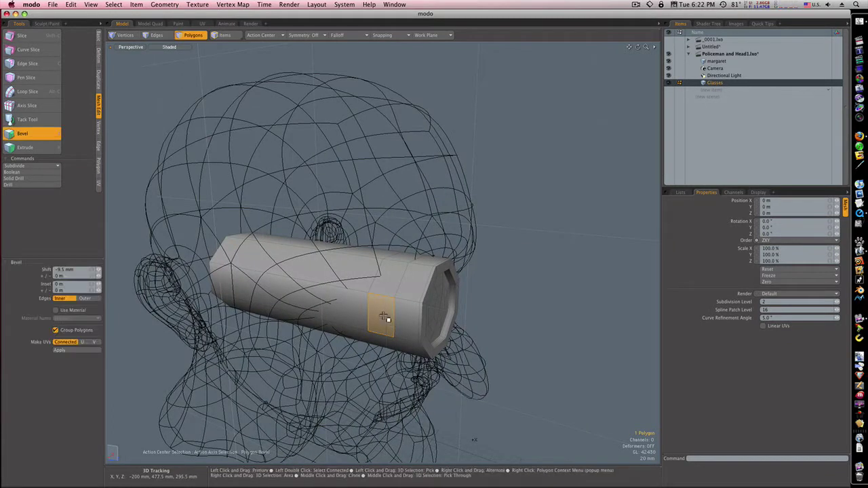
left_click_drag(368, 319, 386, 324)
key("space")
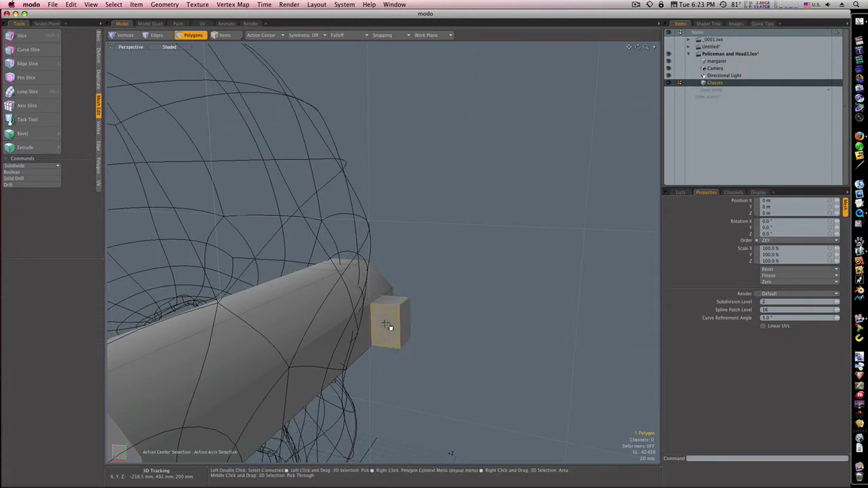
Step: Bevel the hinge block's rear face backward in successive segments to form the temple arm reaching the ear
key("b")
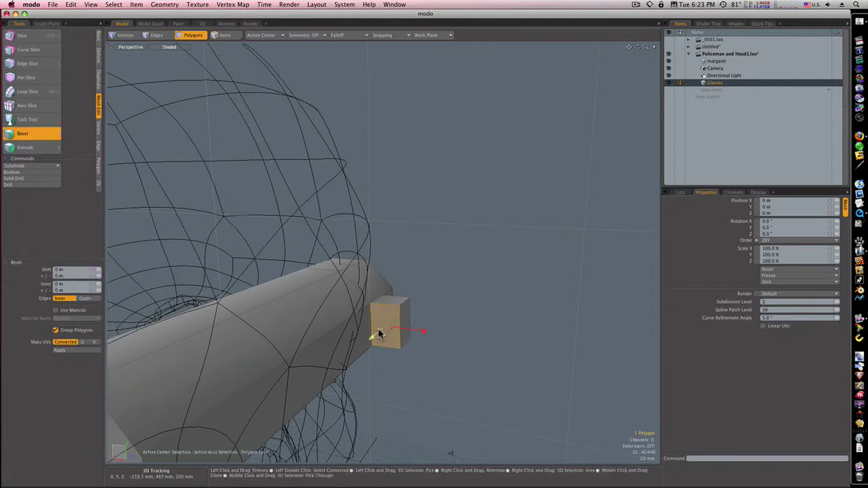
left_click_drag(372, 336, 245, 453)
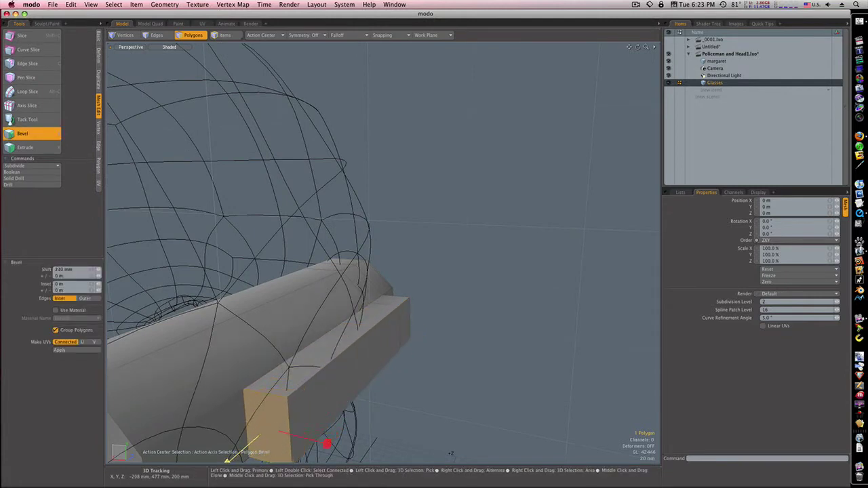
left_click_drag(263, 409, 157, 348, "alt")
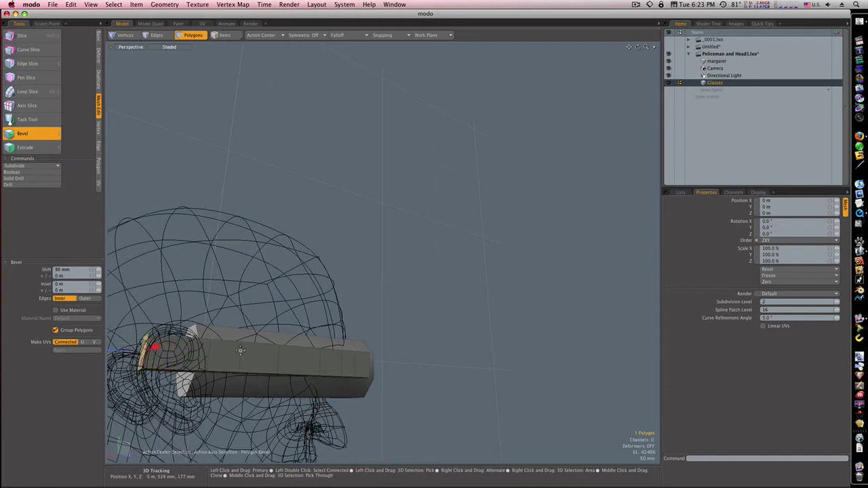
left_click_drag(240, 351, 257, 375, "alt")
key("q")
Step: Move the cylinder's rear cap polygon forward along its local Z axis to shorten the cylinder, and delete the cap
left_click(221, 386)
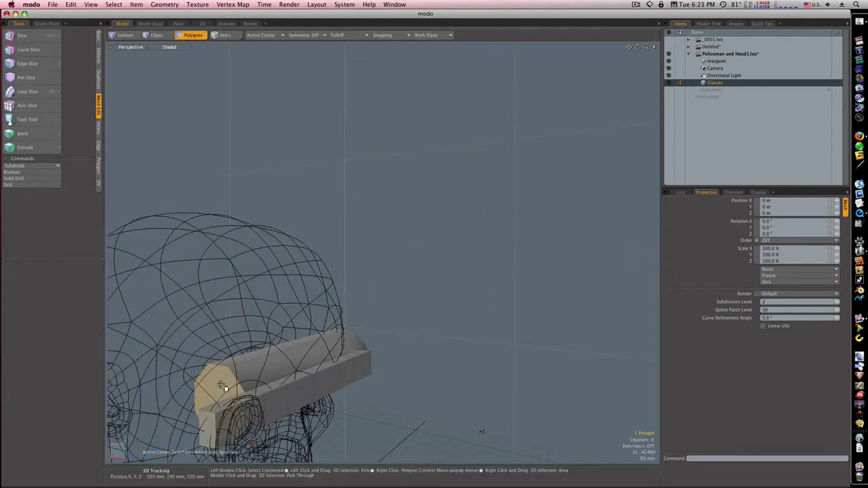
key("w")
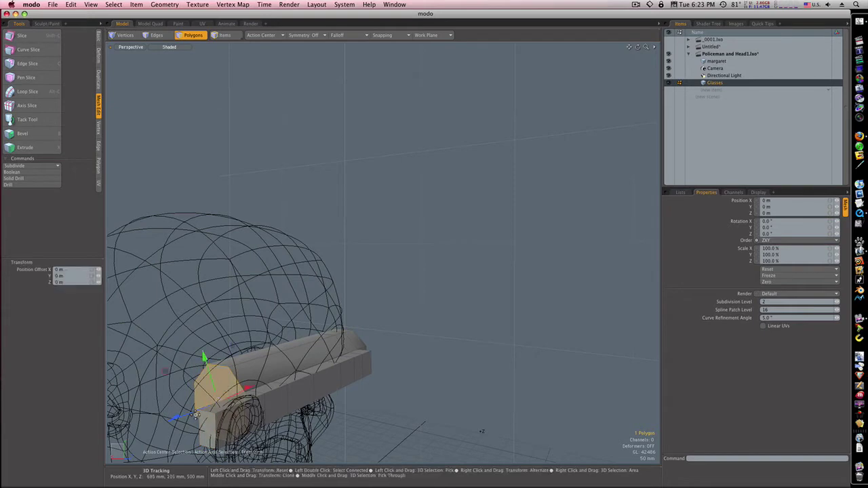
left_click_drag(190, 419, 269, 383)
left_click_drag(326, 427, 285, 403, "alt")
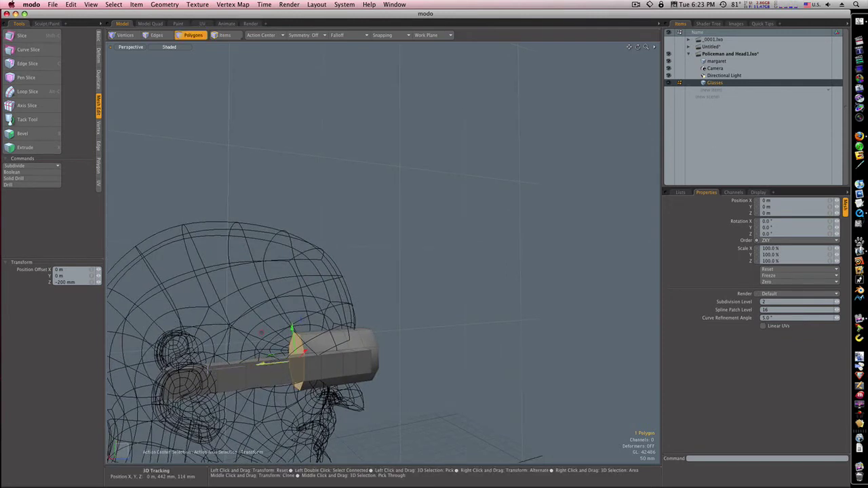
left_click_drag(270, 364, 367, 333)
key("Delete")
left_click_drag(265, 362, 324, 345, "alt+shift")
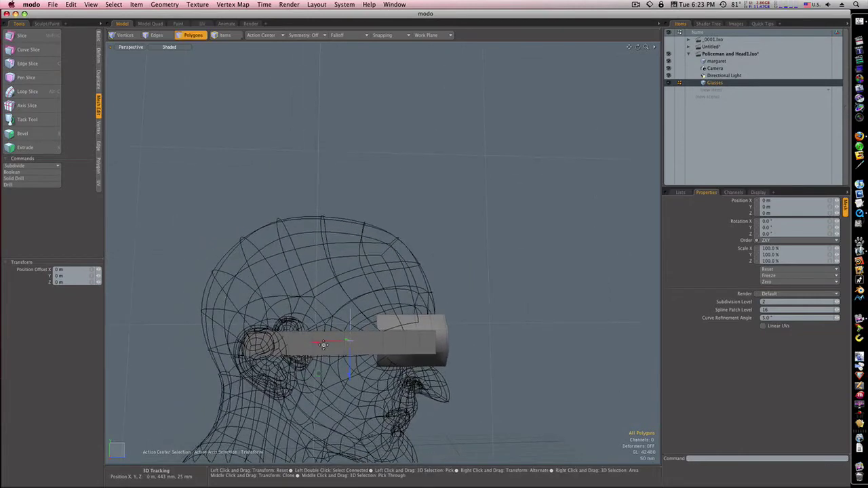
key("space")
Step: Select the four edges at the rear end of the temple arm and raise them about 89 mm
key("1")
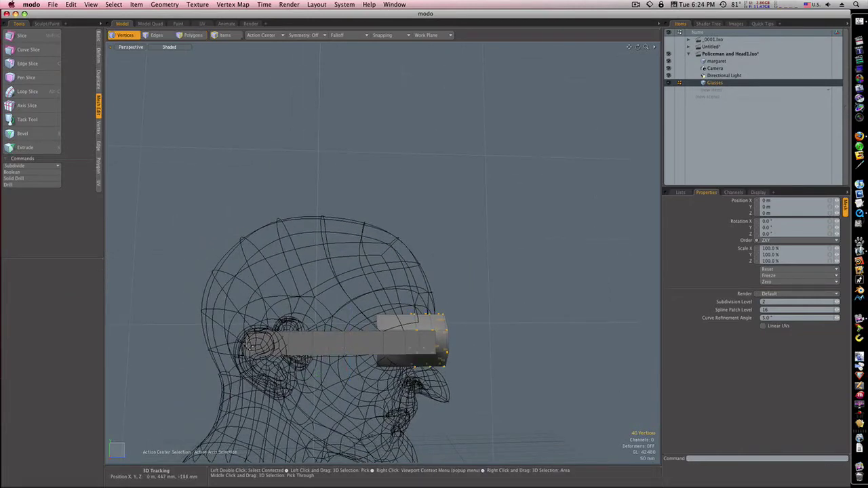
left_click_drag(250, 347, 311, 362, "alt")
left_click(305, 365)
key("2")
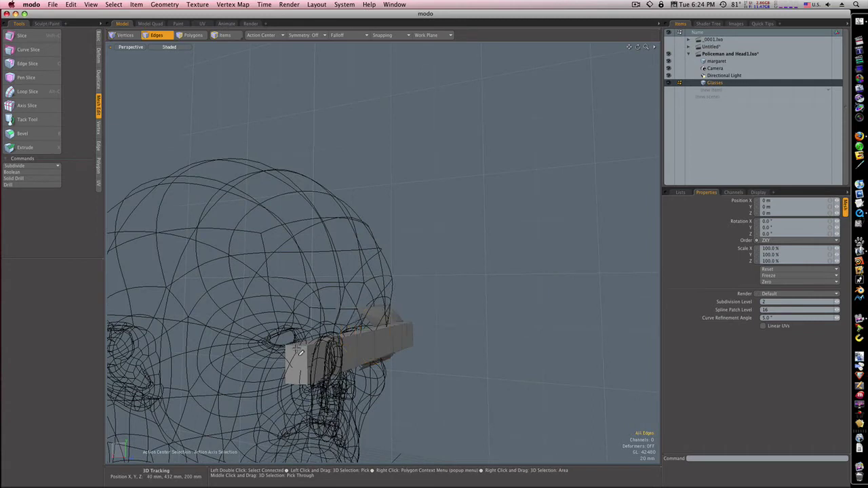
double_click(297, 347)
left_click(295, 353)
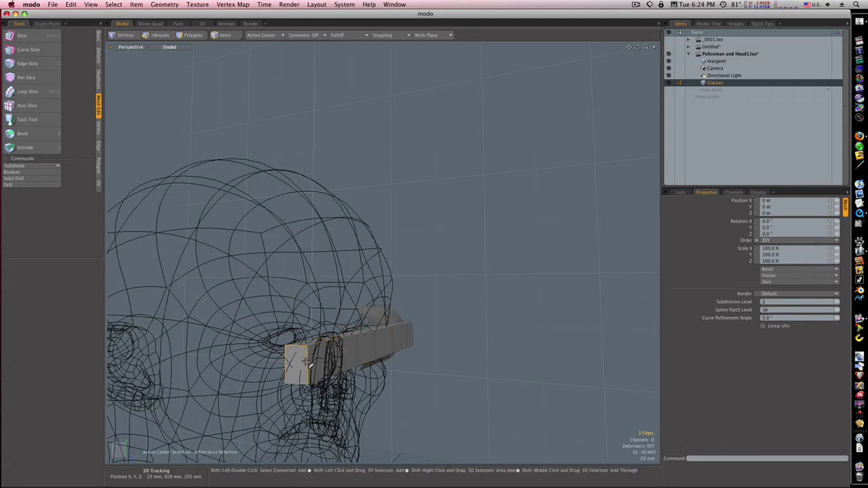
left_click(305, 388, "shift")
key("w")
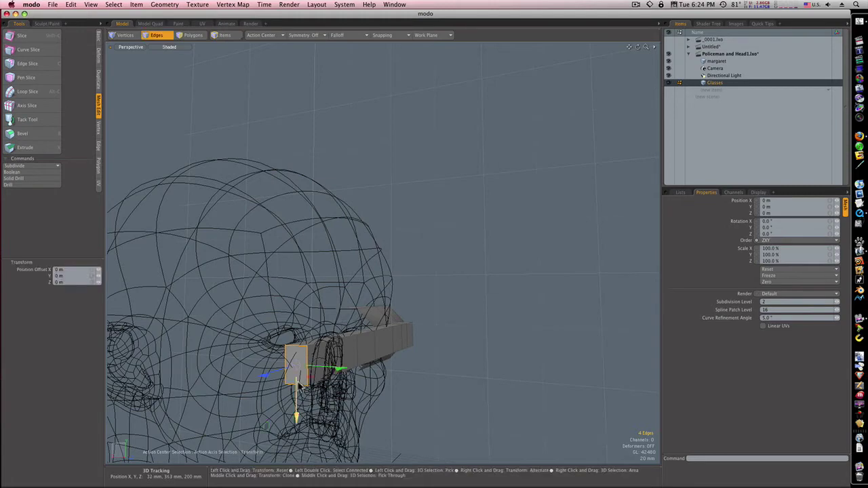
left_click_drag(296, 390, 246, 334)
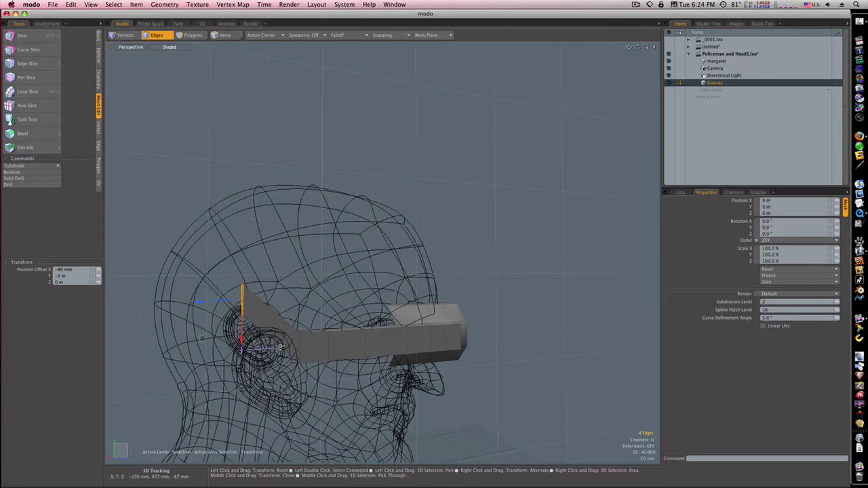
Step: Select the next edge loop forward on the temple arm and raise it about 54 mm
key("space")
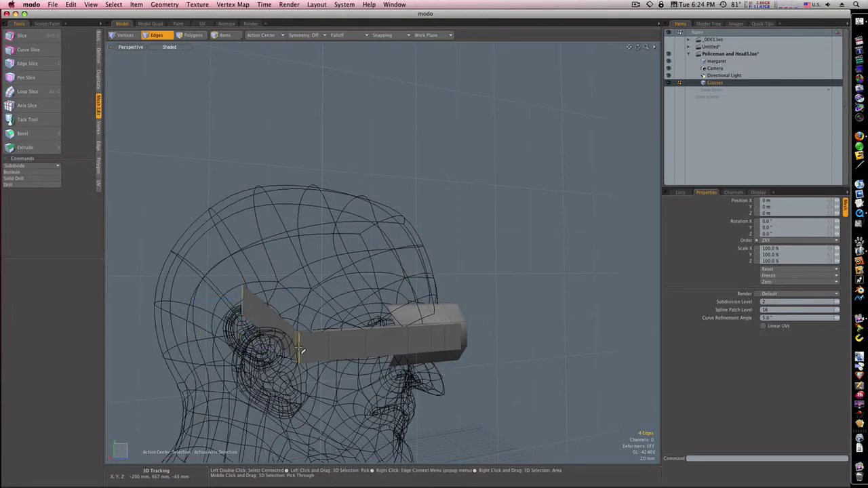
key("w")
left_click_drag(299, 372, 308, 332)
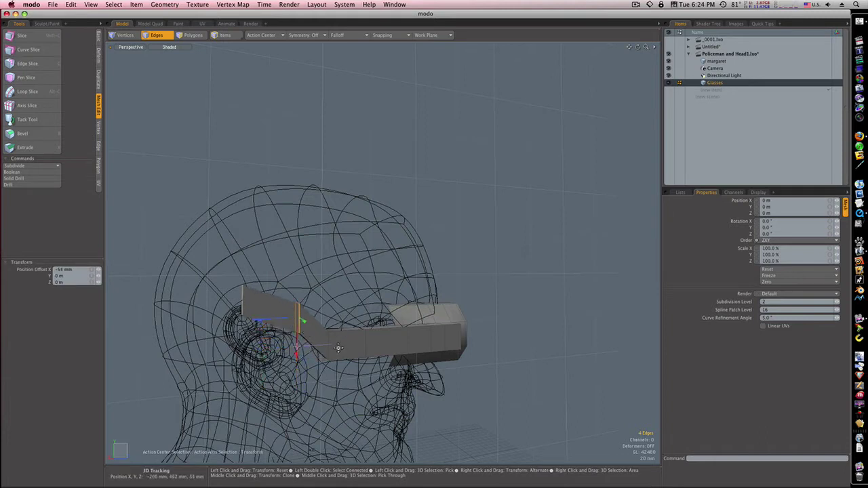
Step: Select the edge loop at the temple arm's forward bend and move it to soften the angle
key("space")
left_click(329, 345)
key("w")
left_click_drag(328, 330, 349, 310)
key("q")
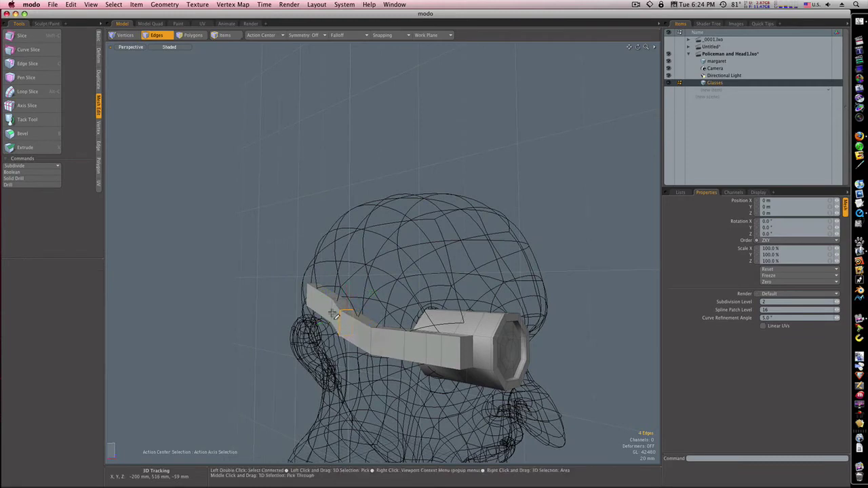
Step: Select the edge loop just ahead of the temple arm's rear end and raise it about 29 mm
double_click(332, 314)
key("w")
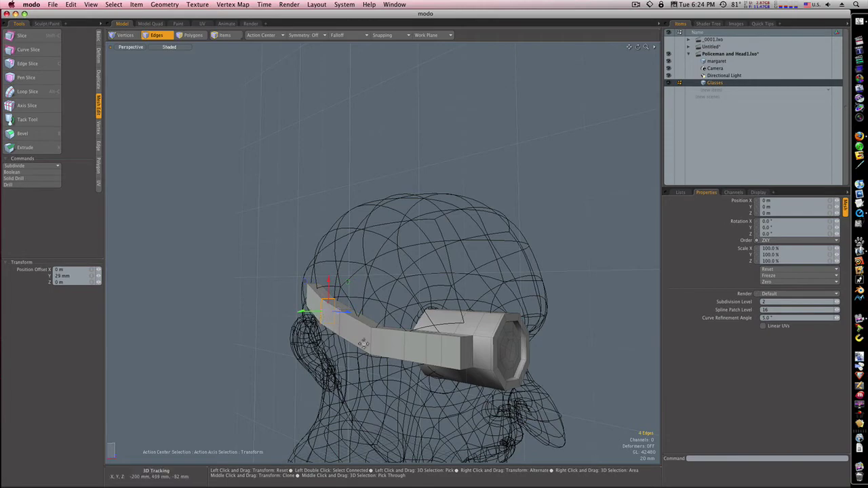
left_click_drag(457, 374, 622, 378, "alt")
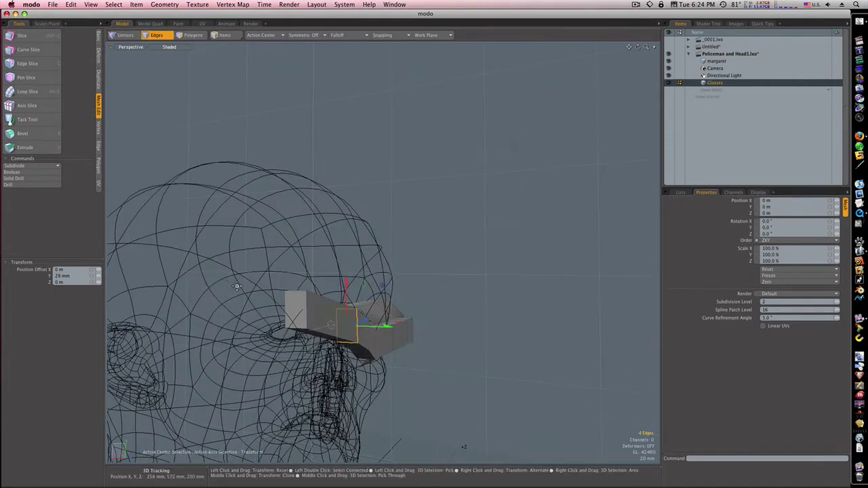
Step: Select the four edges at the temple arm's rear tip and shift them to fit the side of the head
key("space")
double_click(306, 310)
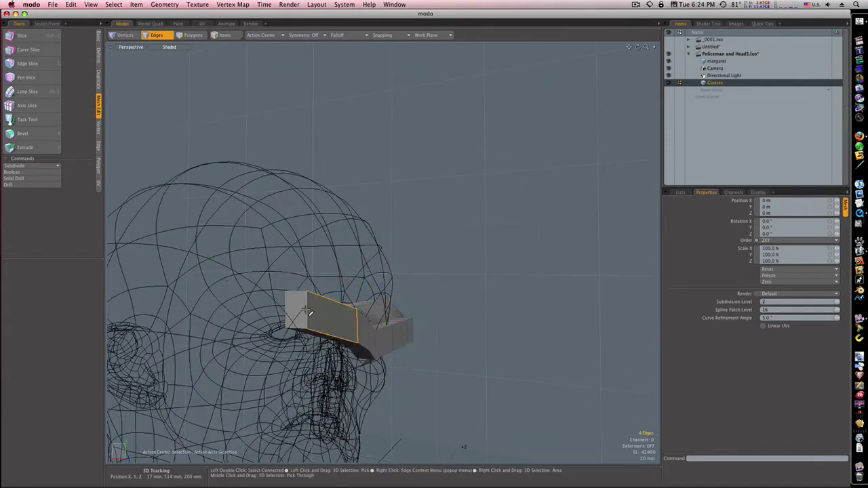
left_click(290, 309)
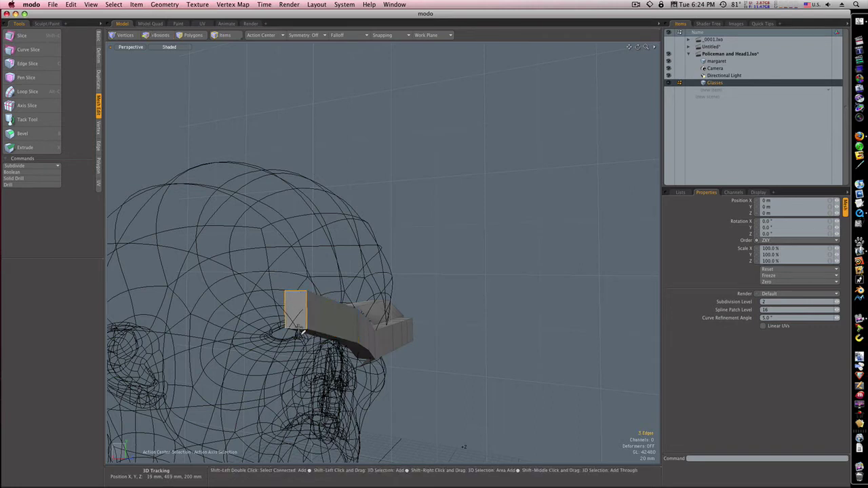
key("w")
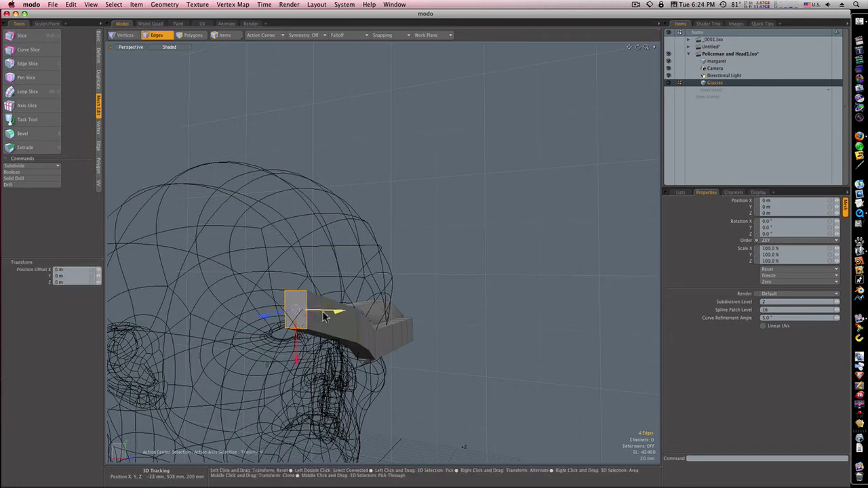
left_click_drag(296, 309, 304, 355)
key("q")
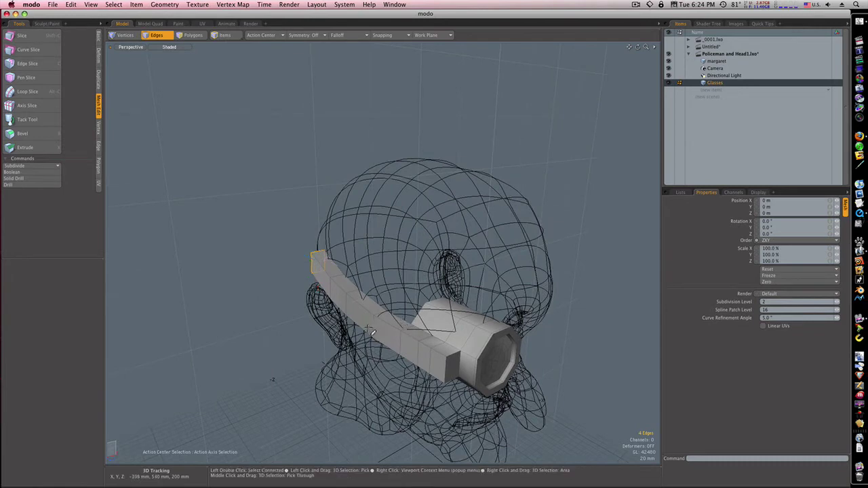
Step: Raise an edge loop midway along the temple arm about 11 mm and adjust the arm's curve around the head
key("w")
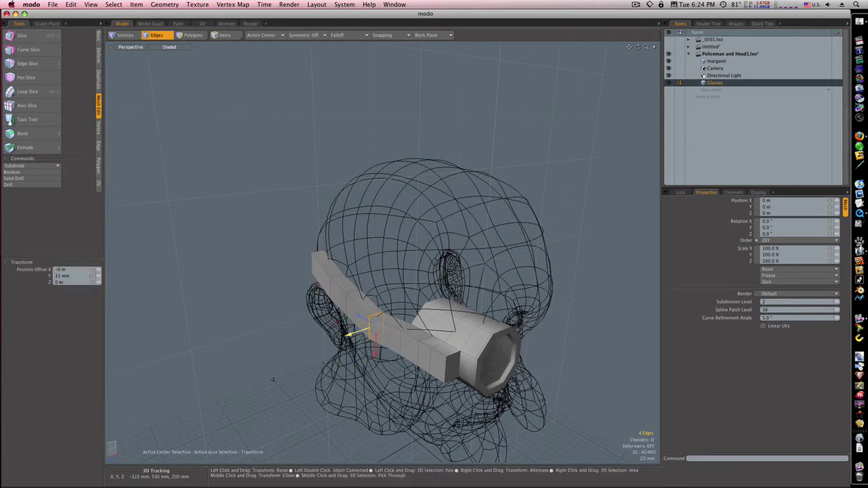
left_click_drag(361, 337, 358, 290, "alt")
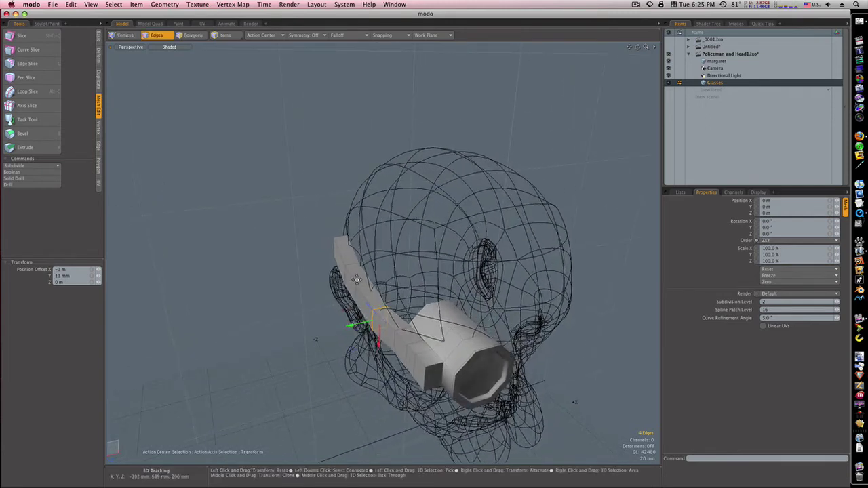
key("space")
key("w")
left_click_drag(353, 297, 309, 314)
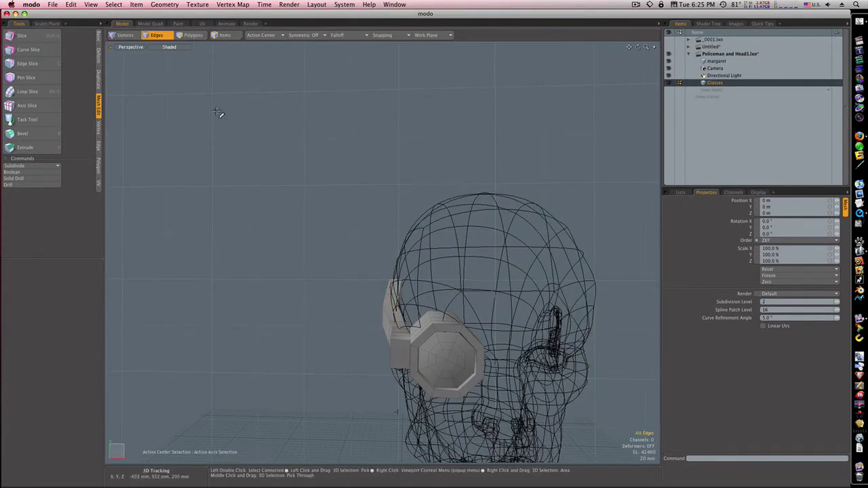
Step: Set the action center to Origin and mirror the lens, frame and temple arm across the X axis
left_click(270, 35)
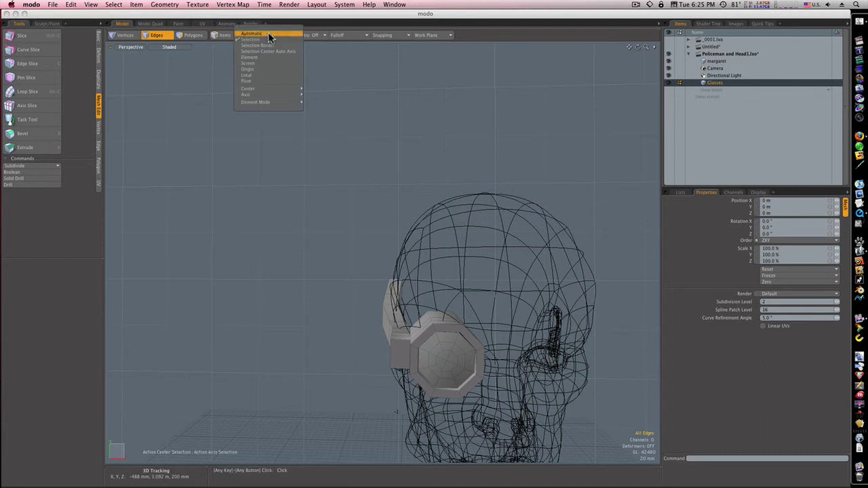
left_click(269, 70)
left_click(99, 79)
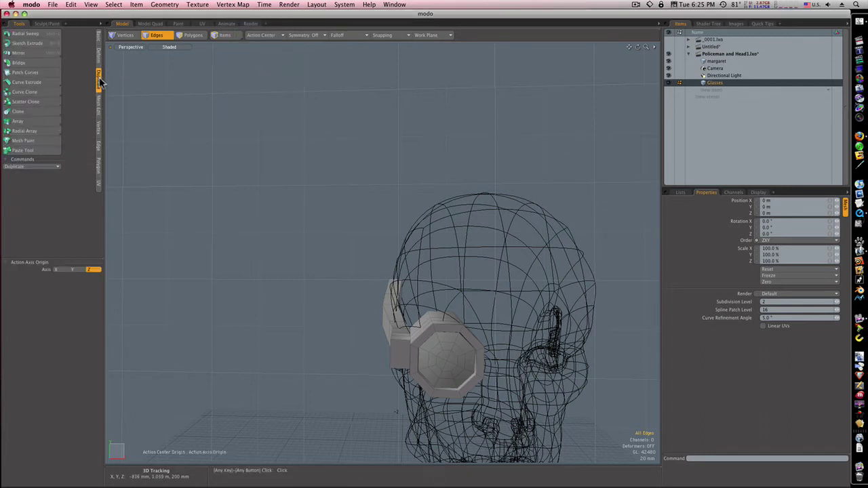
left_click(27, 53)
left_click(335, 275)
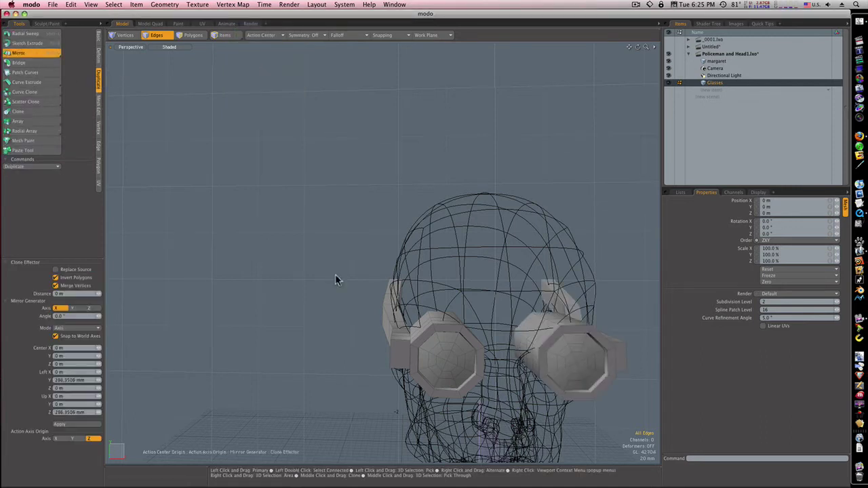
left_click_drag(455, 339, 351, 290, "alt+shift")
key("space")
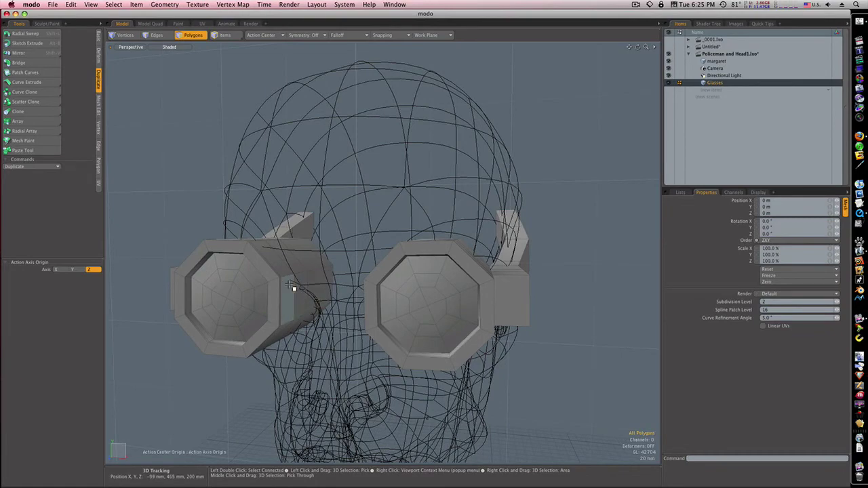
Step: Select the facing inner side polygons of the two lens frames and bridge them with one segment to form the nose bridge
left_click_drag(290, 285, 397, 302, "alt")
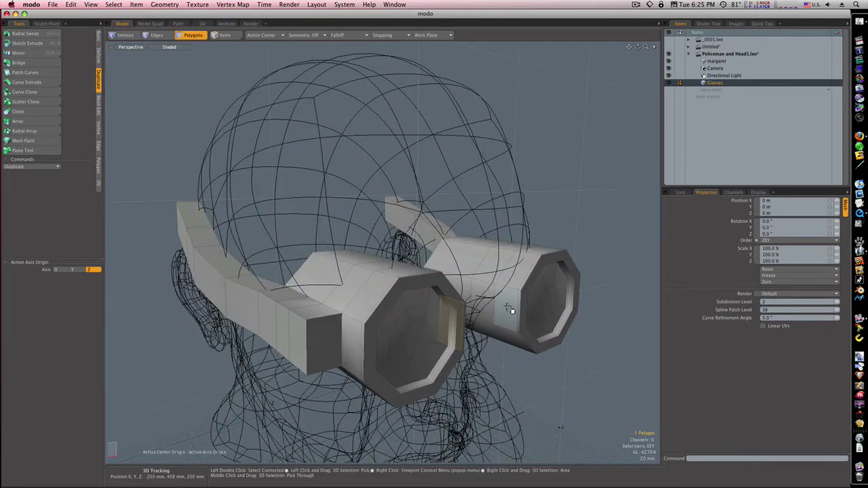
left_click(55, 68)
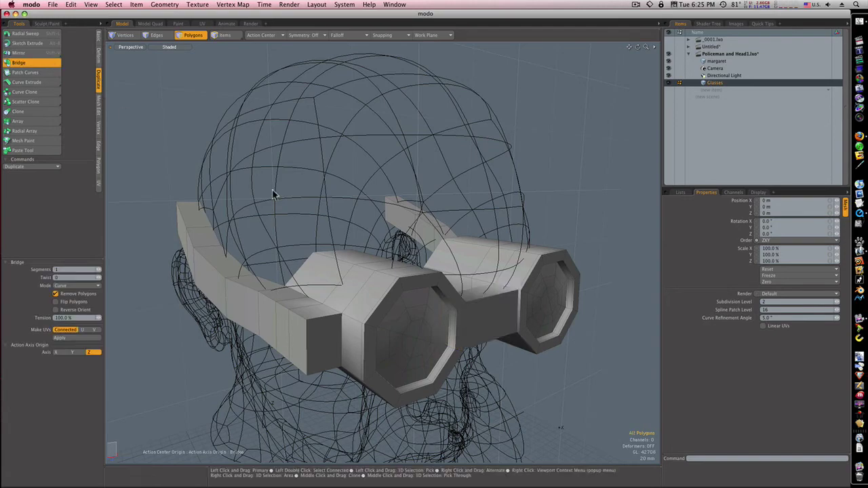
left_click_drag(332, 241, 300, 237, "alt")
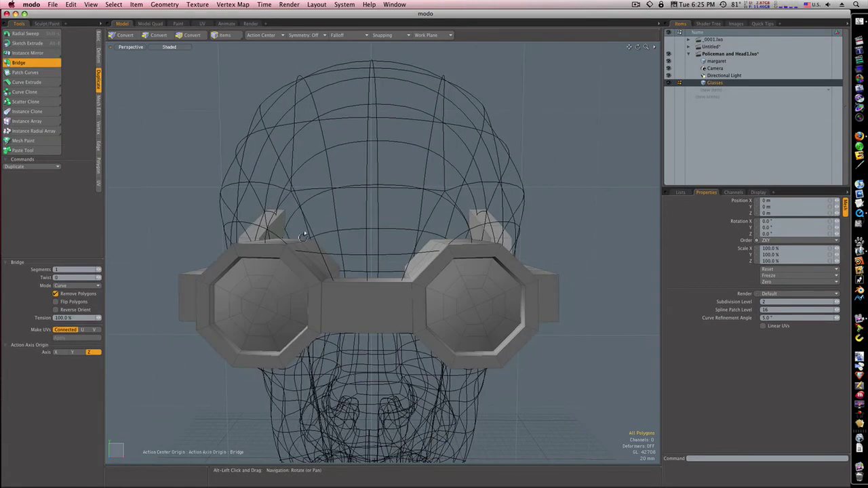
Step: Turn on subdivision smoothing for the glasses and select the head and glasses items together to show both shaded
scroll(309, 241, "down", 3)
key("Tab")
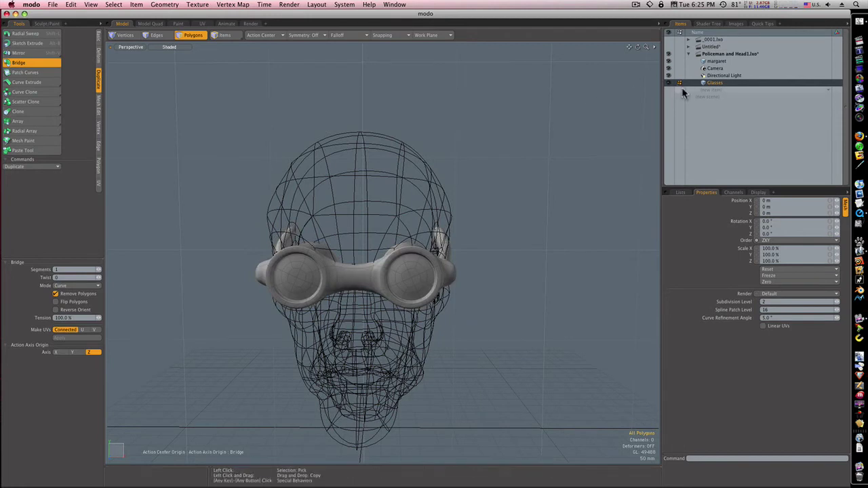
left_click(740, 60, "shift")
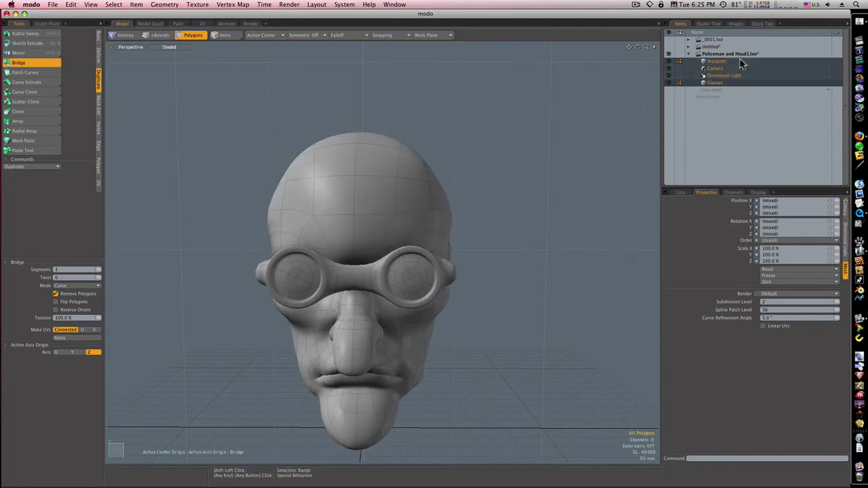
left_click_drag(450, 211, 505, 212, "alt")
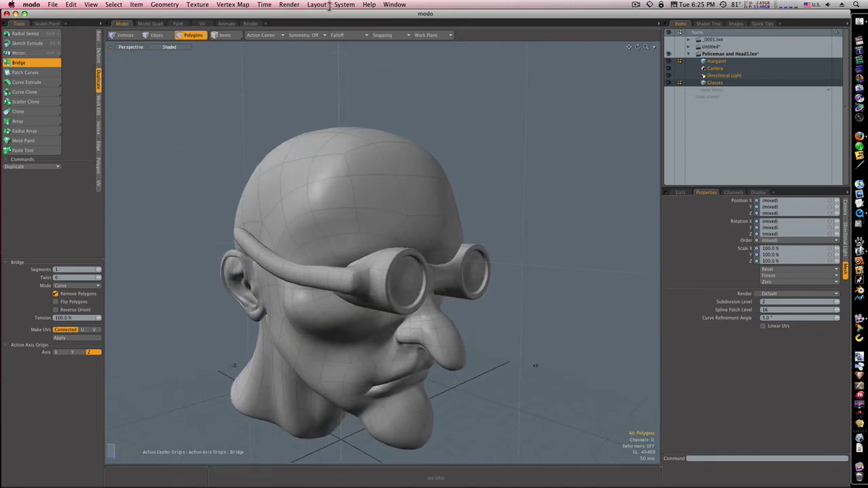
Step: Set symmetry to X and move the matching edge loops on both temple arms outward about 22 mm along X
left_click(325, 35)
left_click(326, 44)
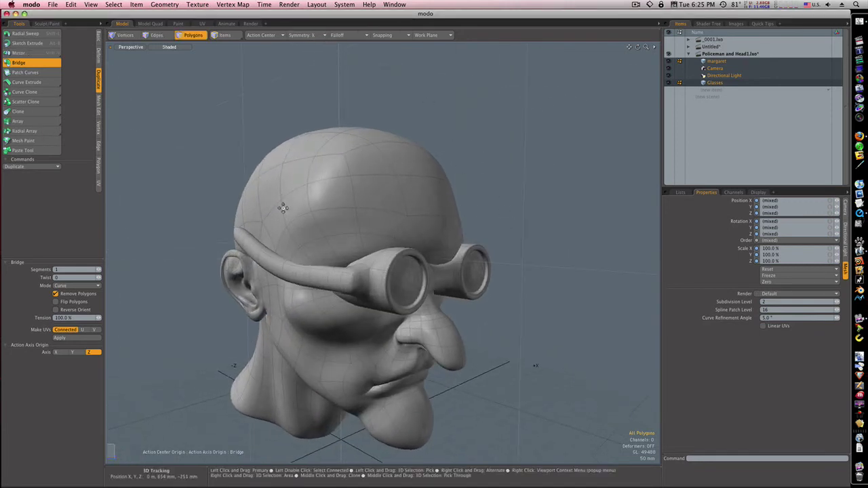
key("q")
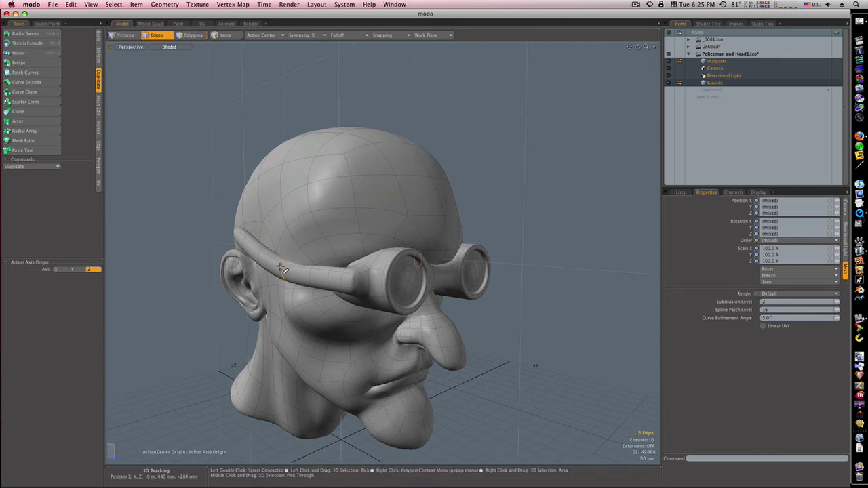
key("w")
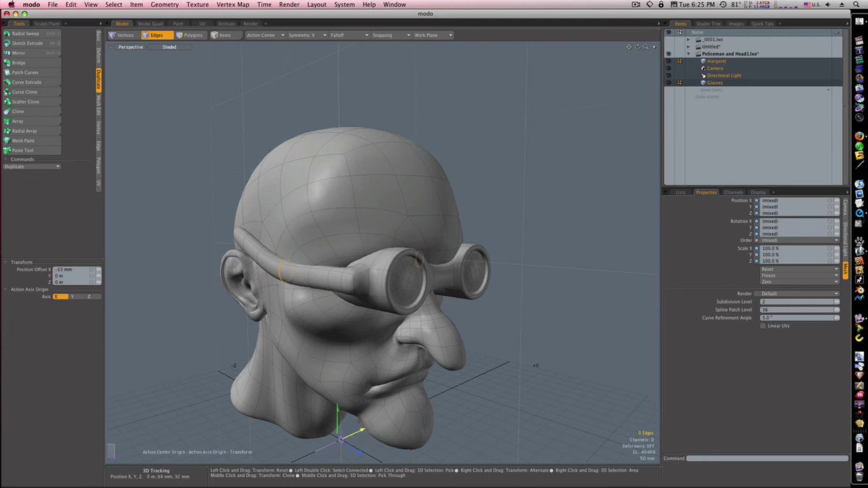
left_click_drag(341, 439, 375, 385, "alt")
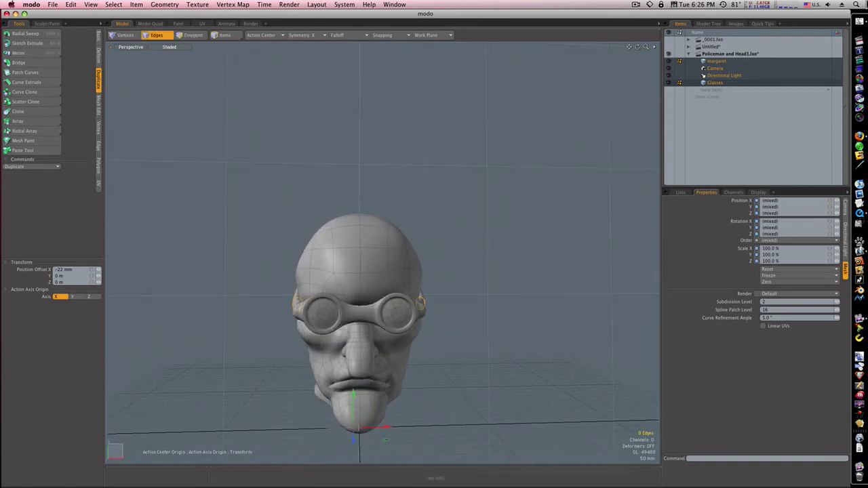
Step: Examine the finished character in the _0001.lxo scene, and return to the head and glasses in Policeman and Head1.lxo
left_click(711, 47)
left_click(711, 41)
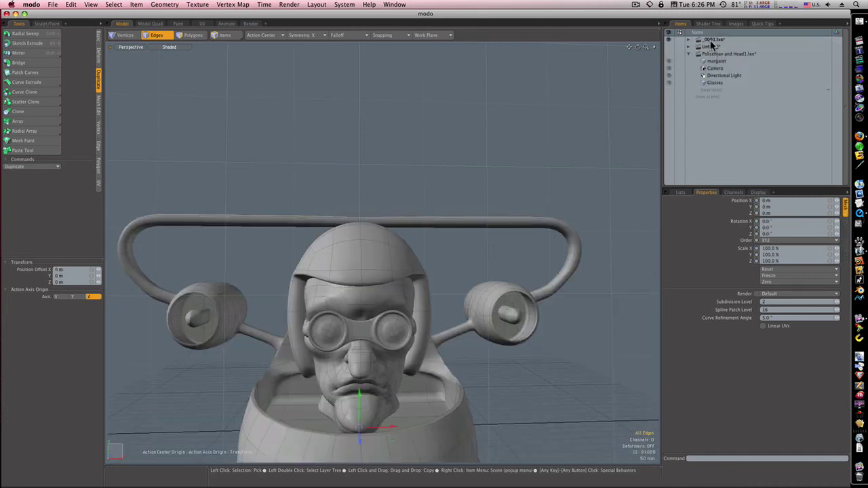
left_click_drag(523, 236, 490, 224, "ctrl+alt")
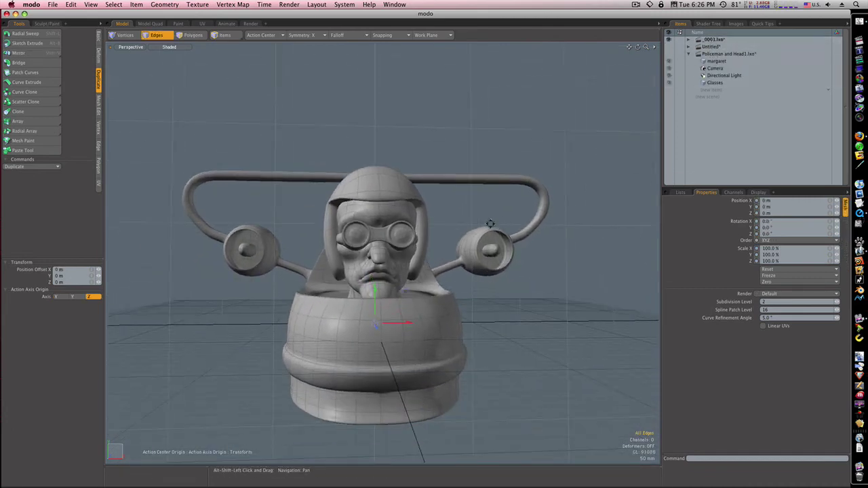
left_click_drag(527, 273, 476, 287, "alt")
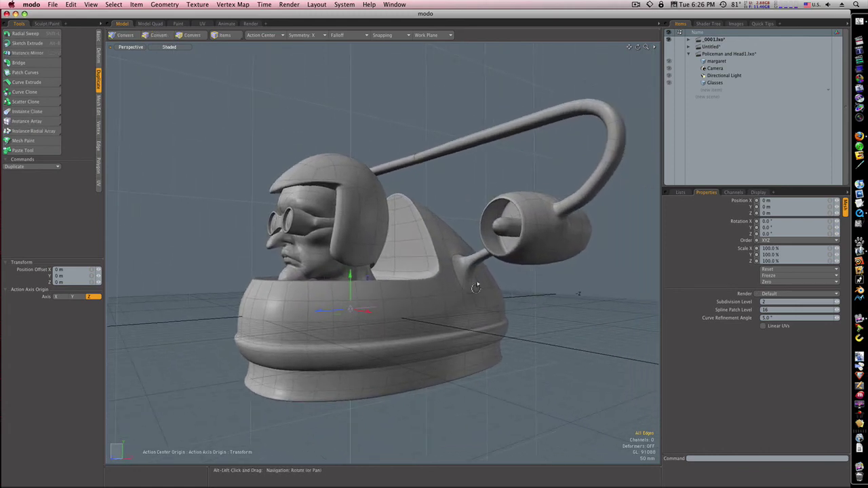
left_click(741, 61)
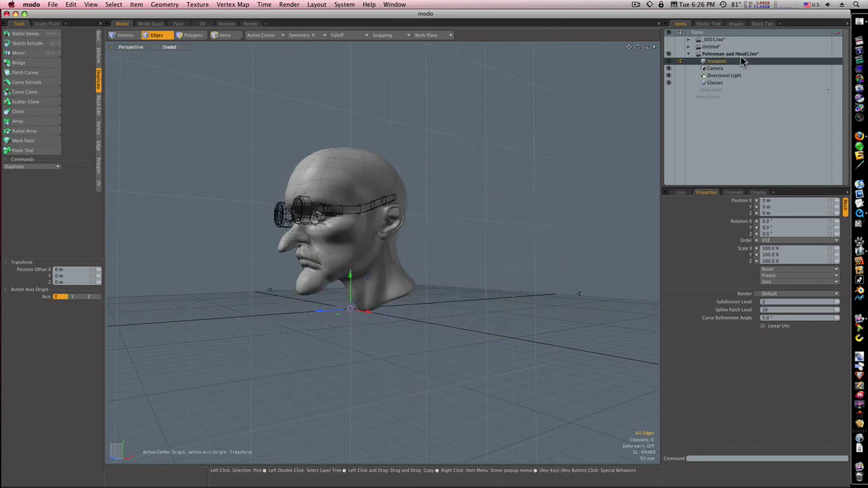
left_click(719, 83, "shift")
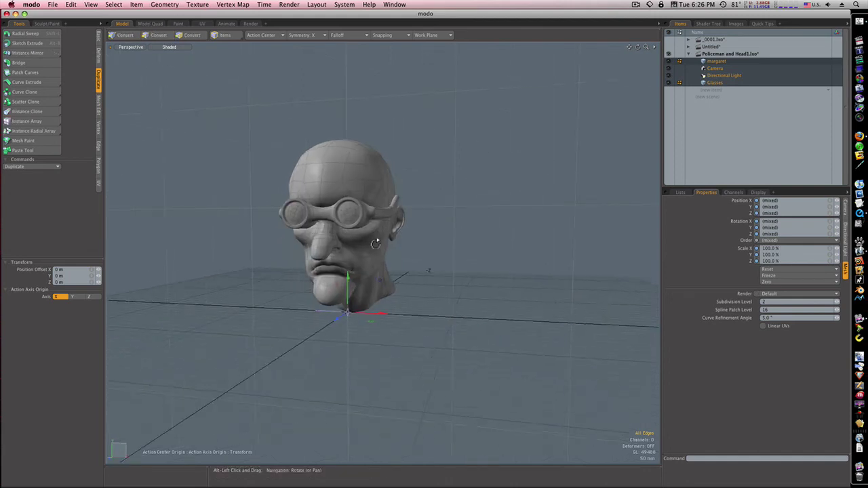